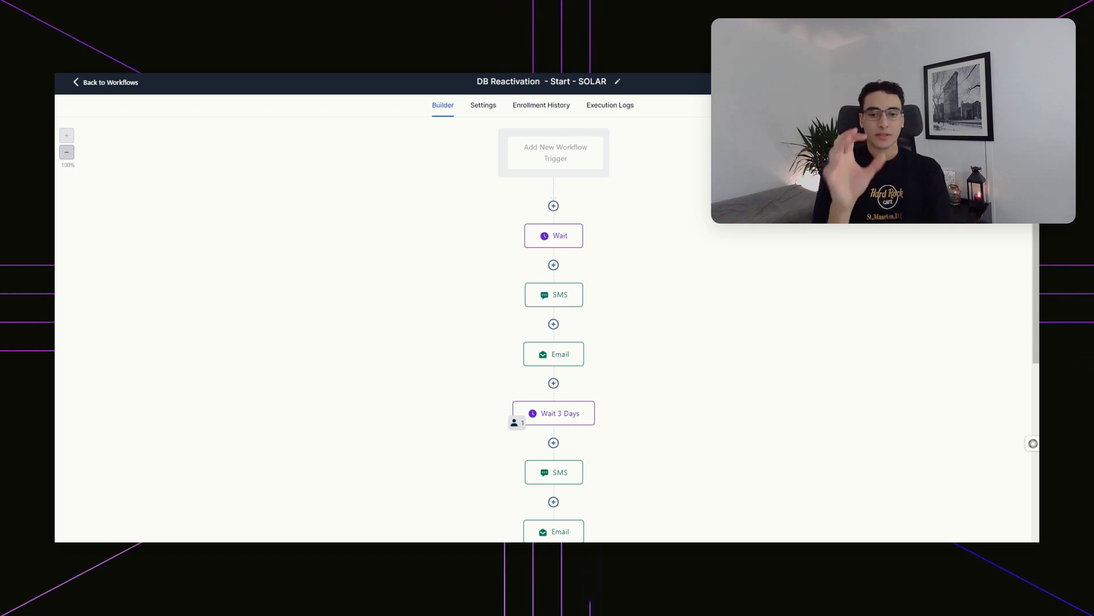
- Leave the SOLAR workflow canvas for the Workflow List of DB Reactivation workflows
{"action": "scroll", "coordinate": [475, 219], "scroll_direction": "down", "scroll_amount": 3}
{"action": "scroll", "coordinate": [471, 227], "scroll_direction": "up", "scroll_amount": 1}
{"action": "scroll", "coordinate": [470, 229], "scroll_direction": "up", "scroll_amount": 2}
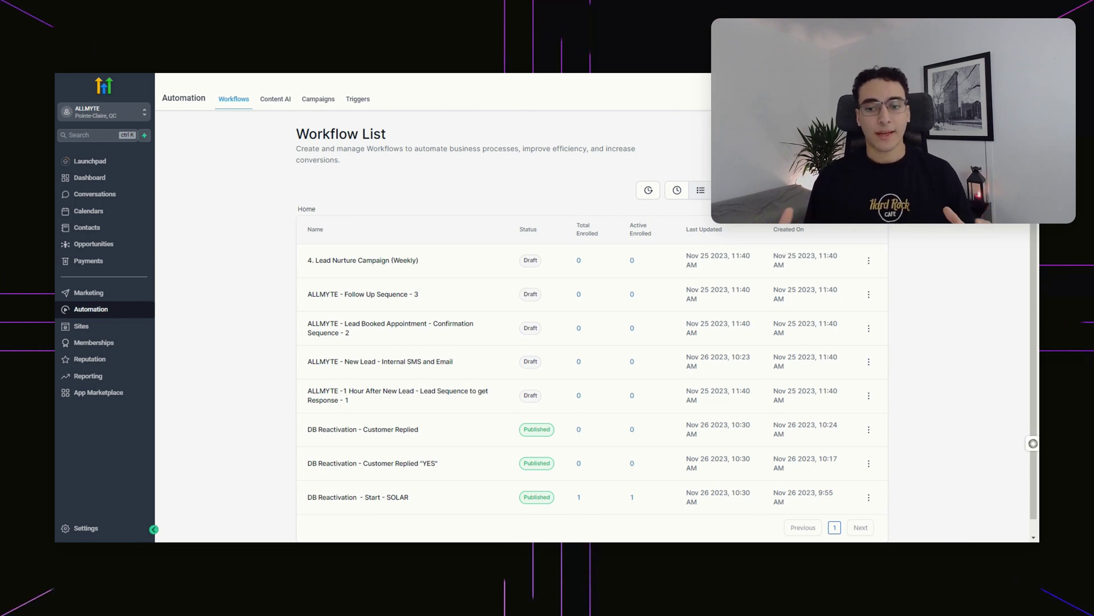
{"action": "left_click", "coordinate": [96, 196]}
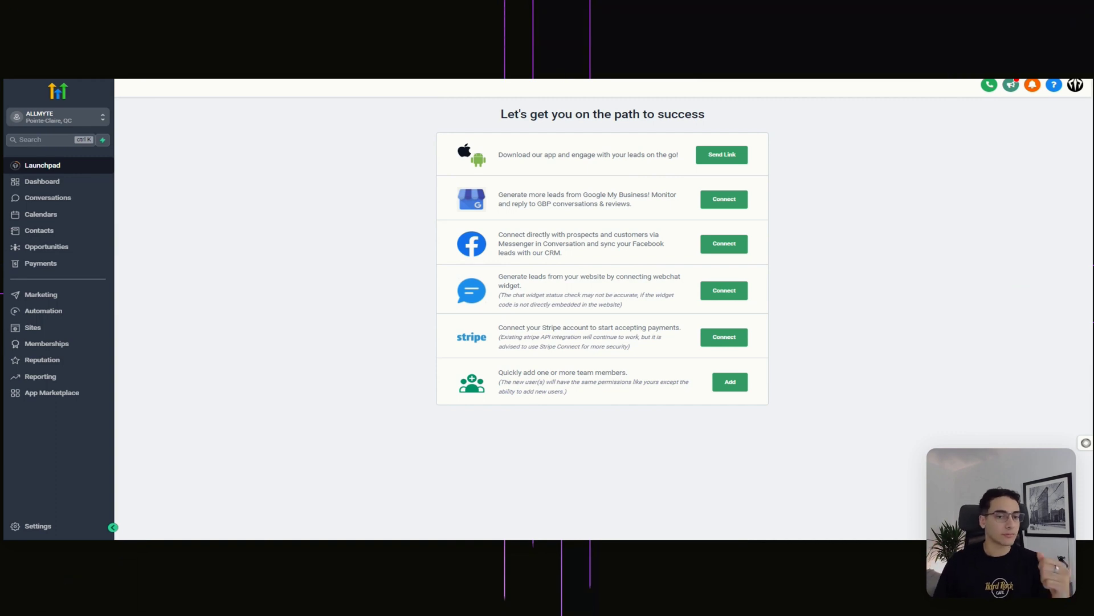
- Go from the Launchpad setup suggestions to the Contacts list
{"action": "left_click", "coordinate": [78, 233]}
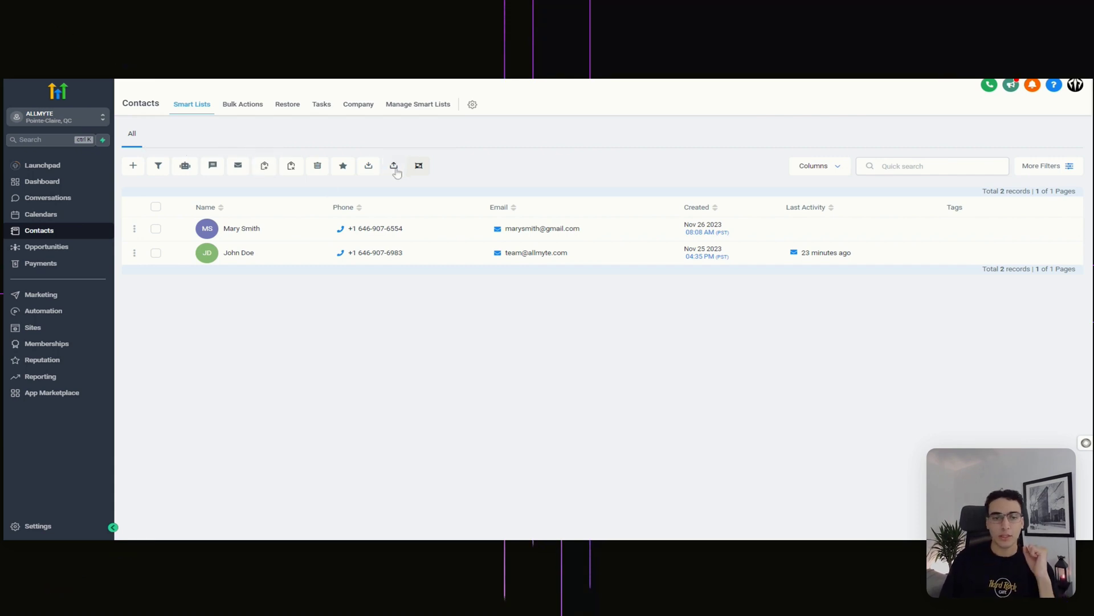
- Start a contacts CSV import and show the CSV Upload Pre-requisites guide
{"action": "left_click", "coordinate": [395, 165]}
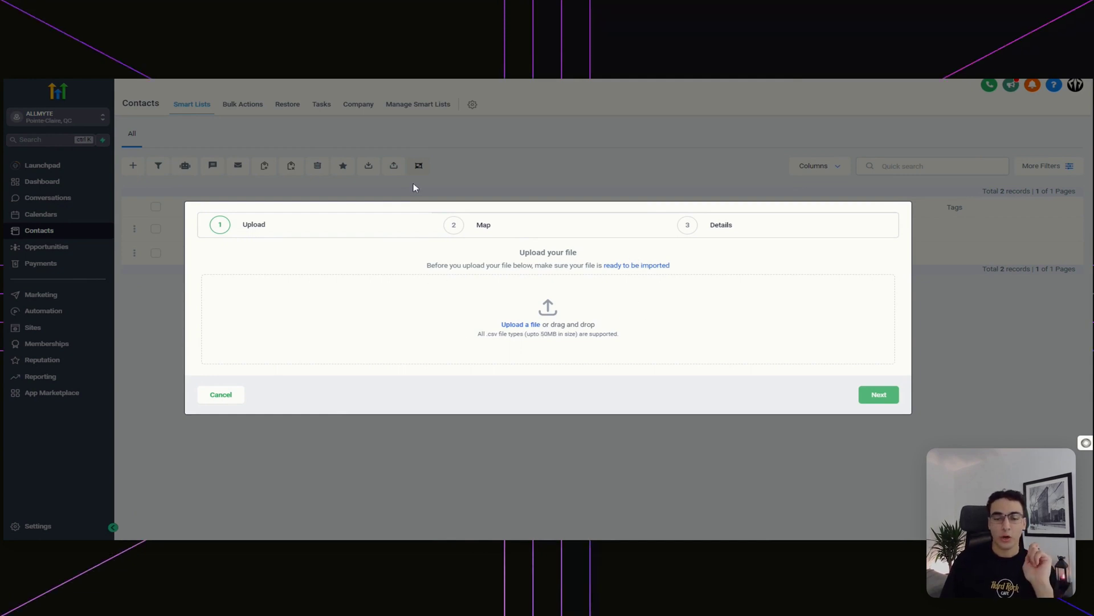
{"action": "left_click", "coordinate": [646, 265]}
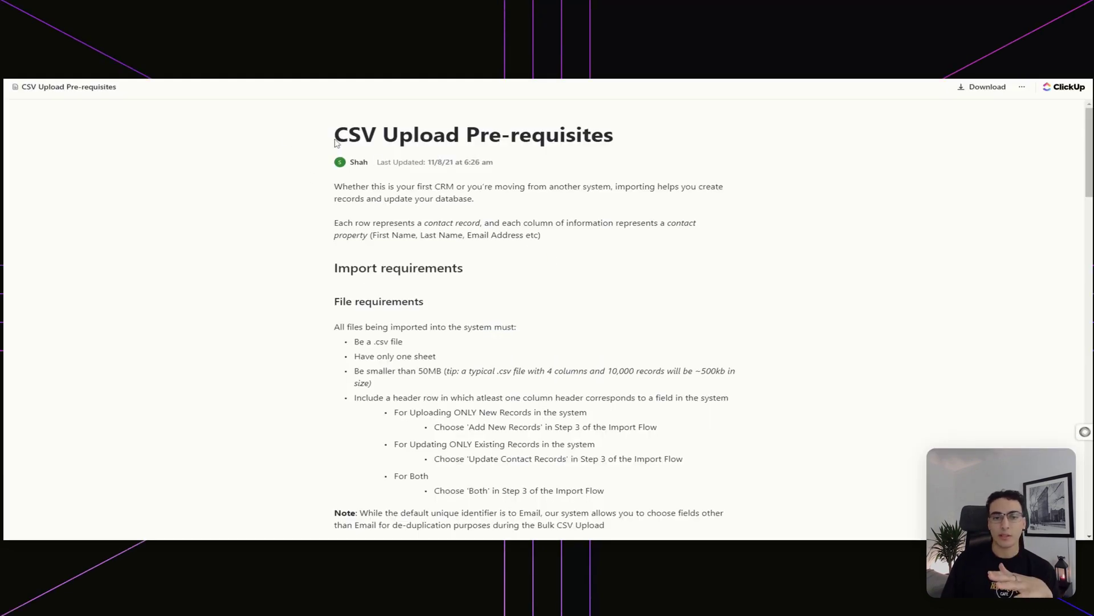
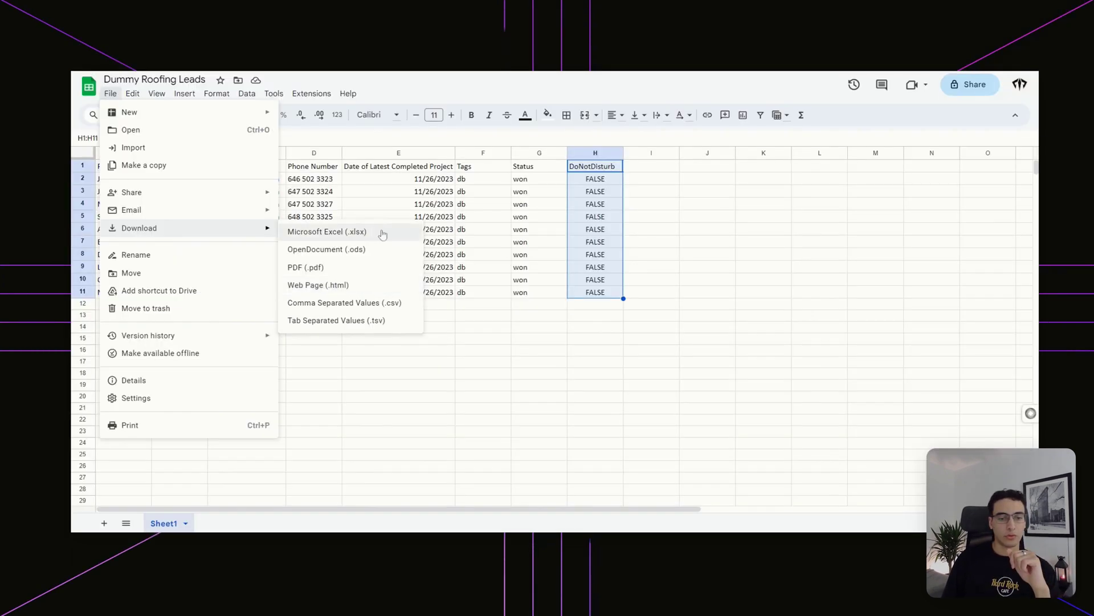
- Download the Dummy Roofing Leads sheet as a Comma Separated Values (.csv) file
{"action": "left_click", "coordinate": [362, 308]}
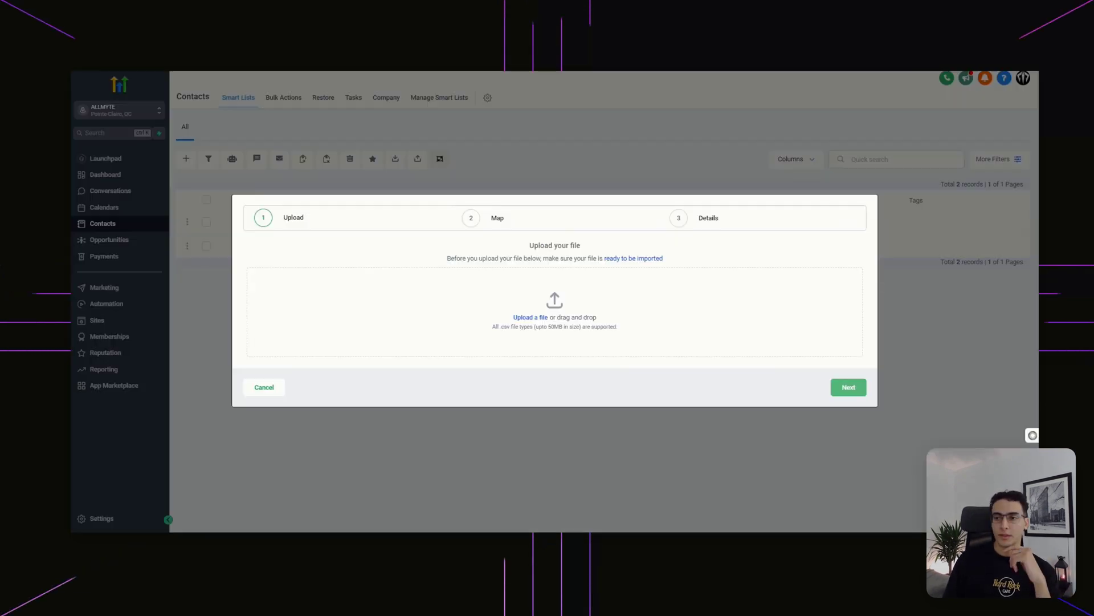
- Map Email Address to Email and the project date to Latest Project Completion Date
{"action": "left_click", "coordinate": [841, 395]}
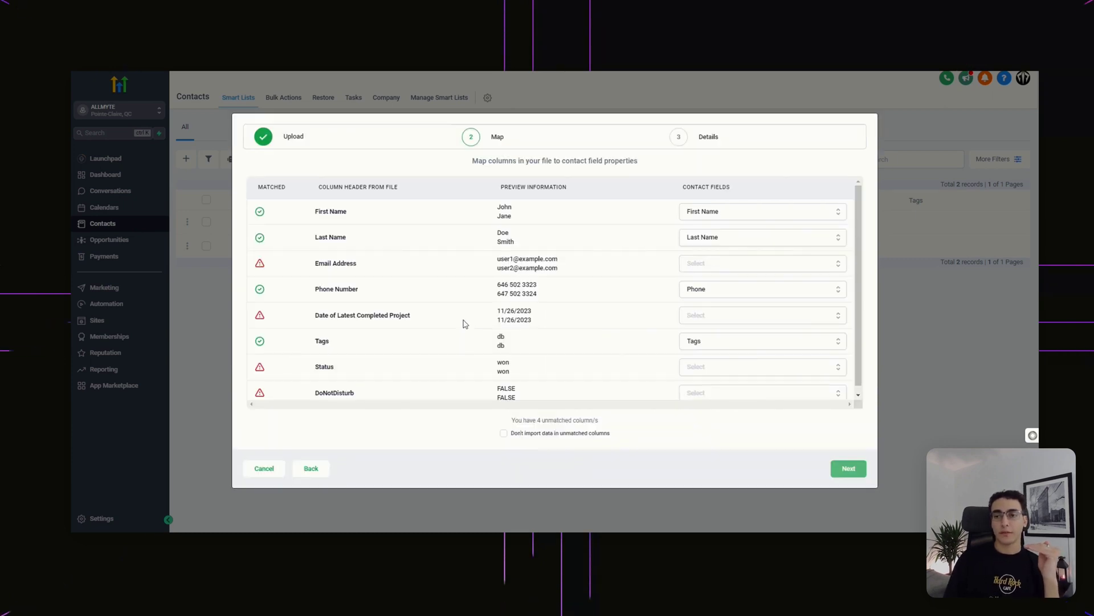
{"action": "left_click", "coordinate": [764, 263]}
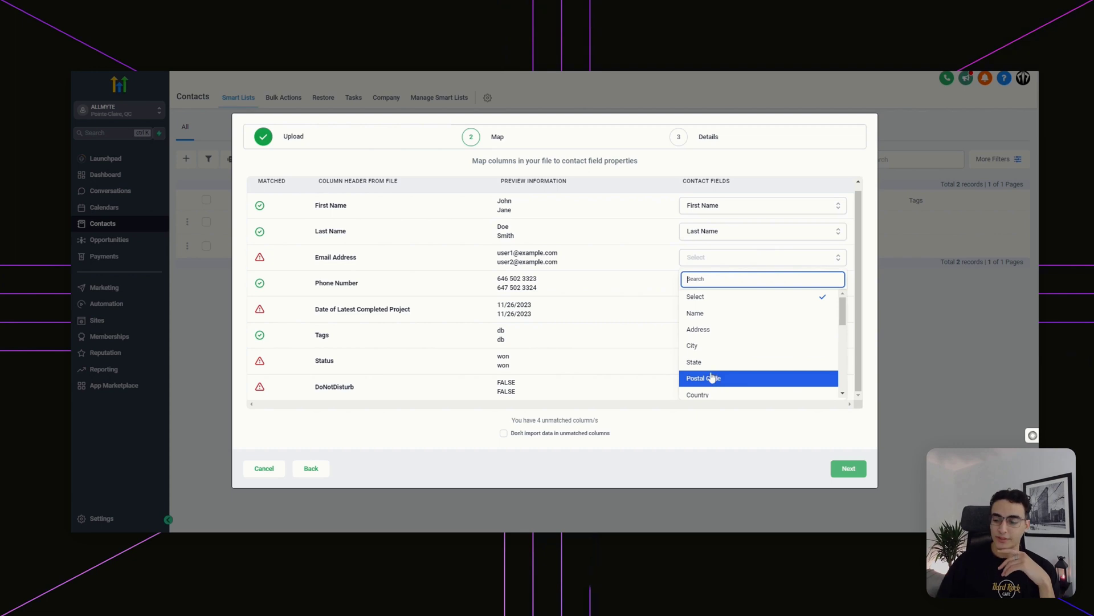
{"action": "scroll", "coordinate": [711, 365], "scroll_direction": "down", "scroll_amount": 2}
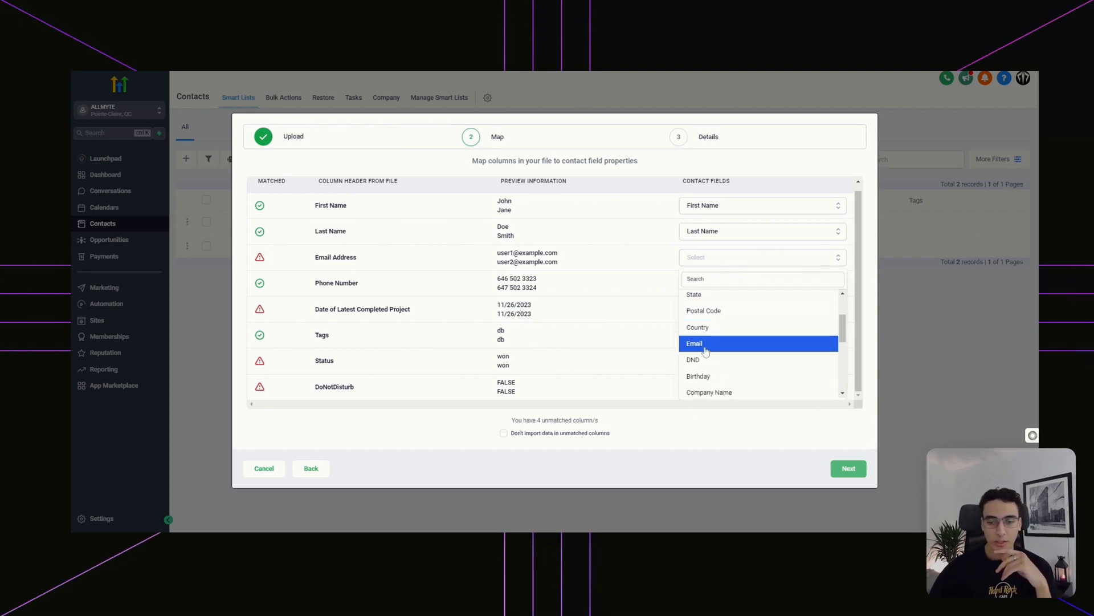
{"action": "left_click", "coordinate": [706, 344]}
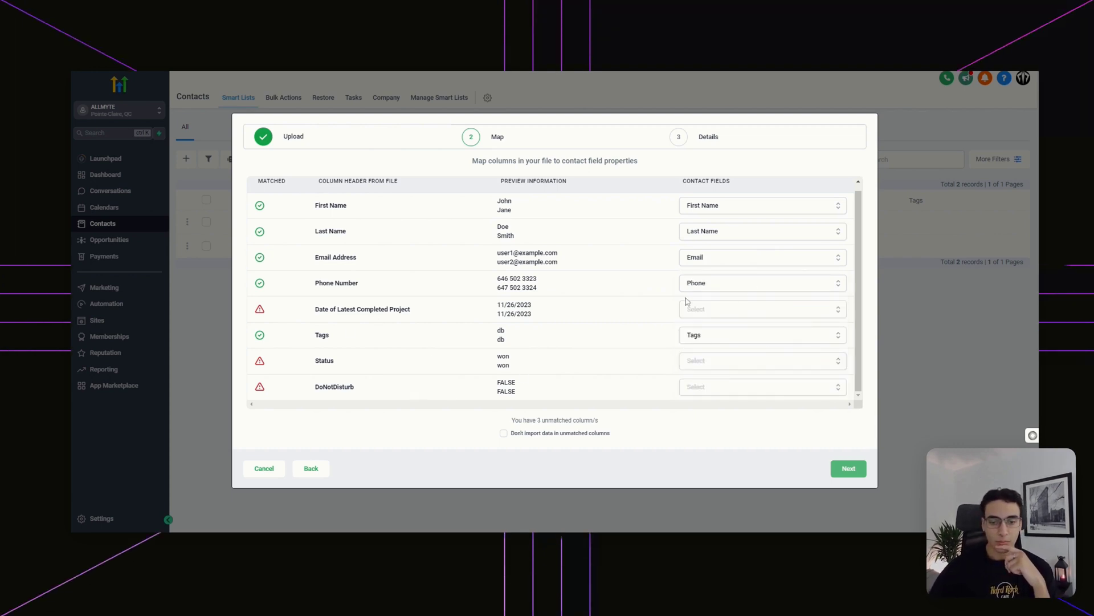
{"action": "left_click", "coordinate": [743, 315]}
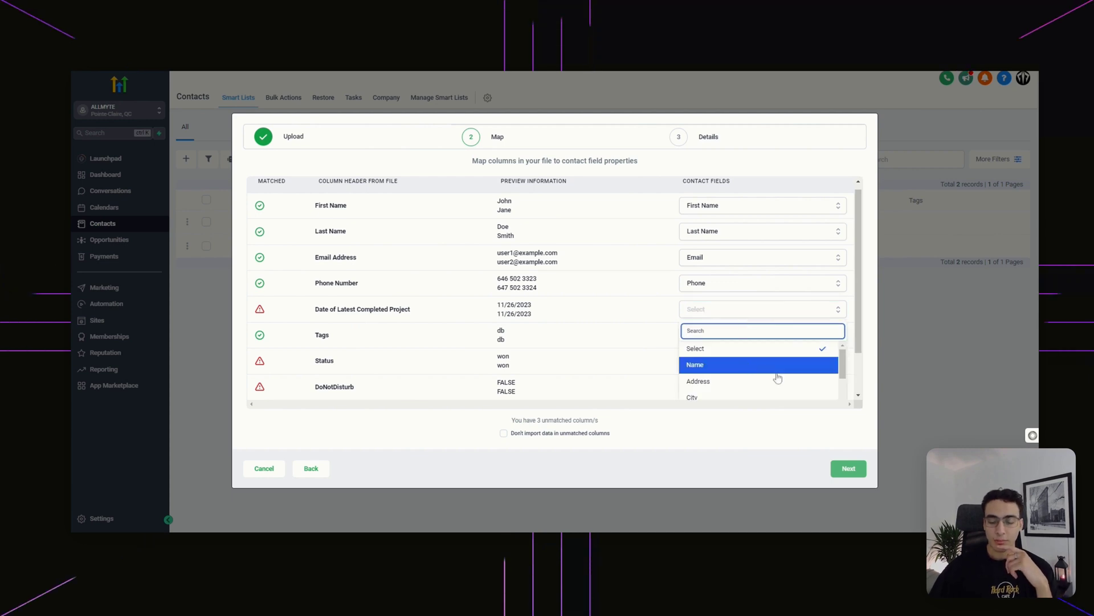
{"action": "scroll", "coordinate": [668, 283], "scroll_direction": "down", "scroll_amount": 2}
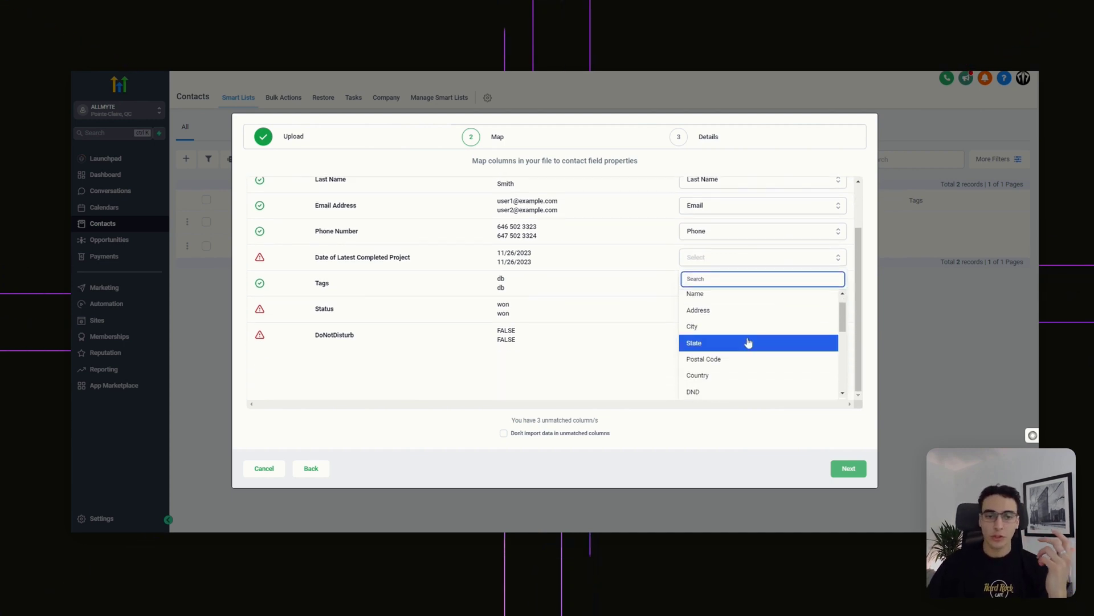
{"action": "scroll", "coordinate": [748, 342], "scroll_direction": "down", "scroll_amount": 1}
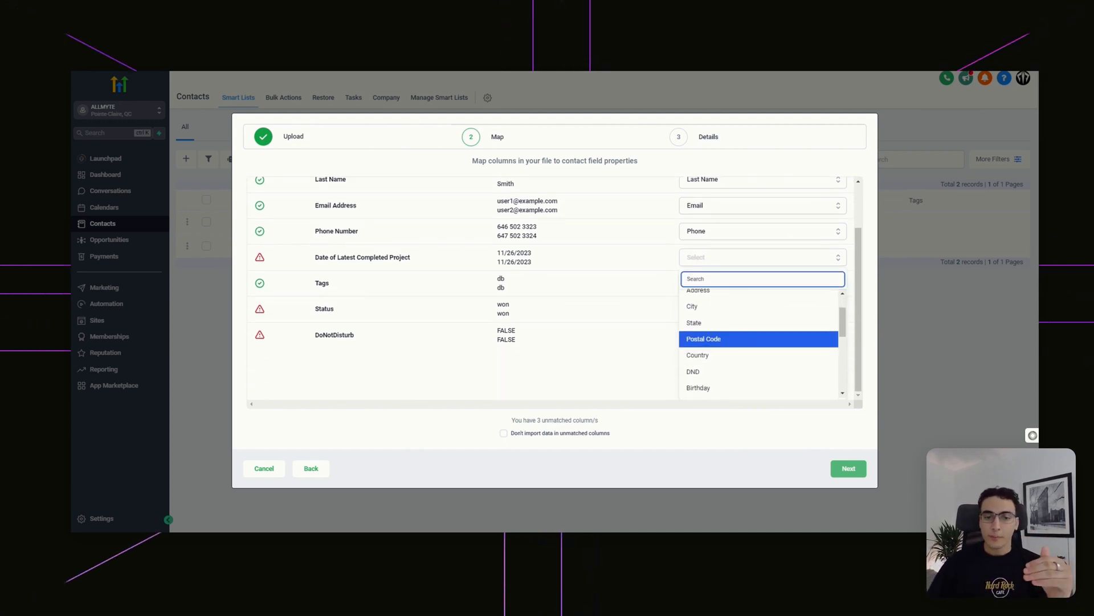
{"action": "scroll", "coordinate": [776, 310], "scroll_direction": "down", "scroll_amount": 5}
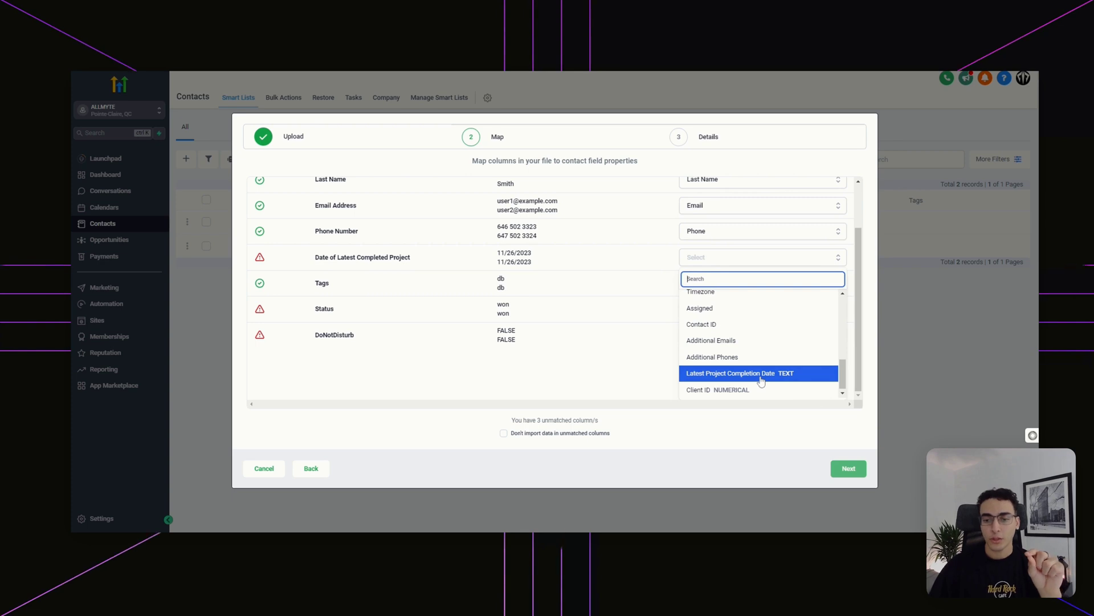
{"action": "left_click", "coordinate": [760, 374]}
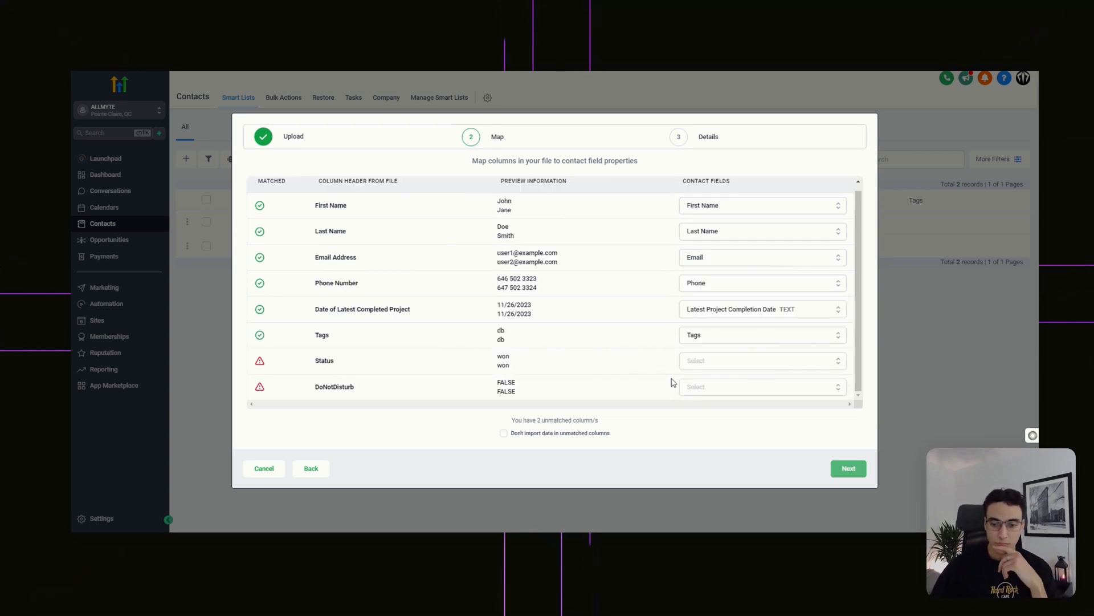
- Map DoNotDisturb to DND and exclude the unmatched Status column from the import
{"action": "left_click", "coordinate": [714, 388]}
{"action": "scroll", "coordinate": [779, 324], "scroll_direction": "down", "scroll_amount": 5}
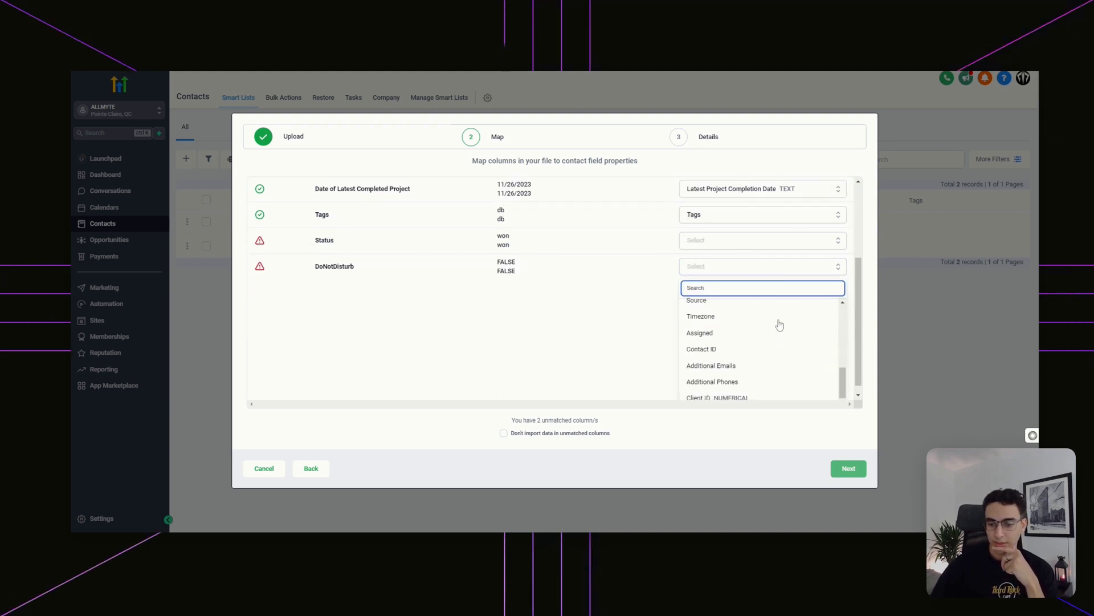
{"action": "left_click", "coordinate": [735, 359]}
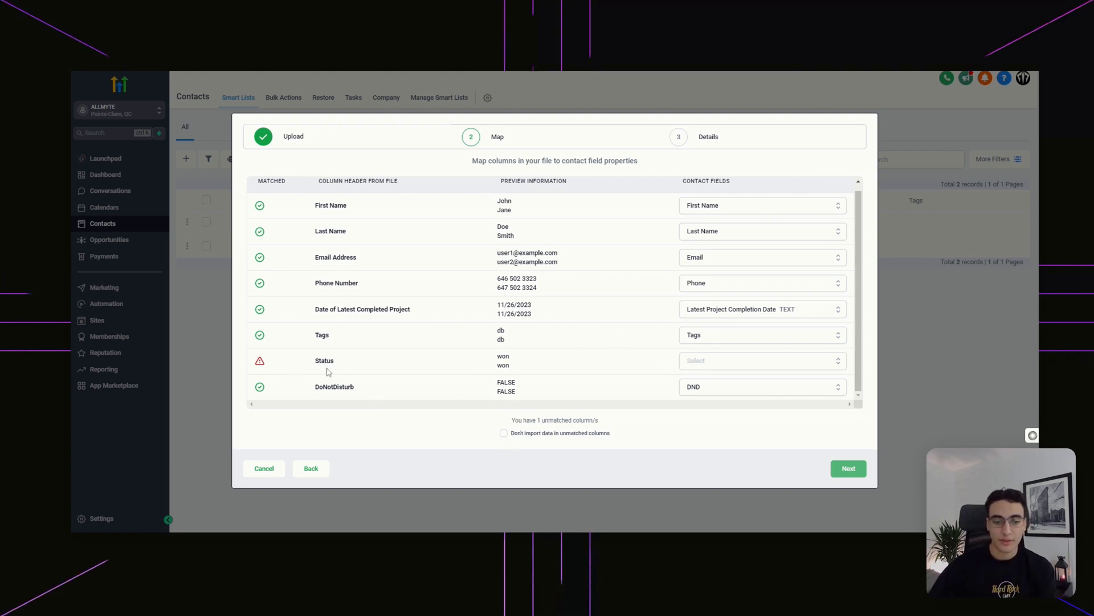
{"action": "left_click", "coordinate": [504, 435]}
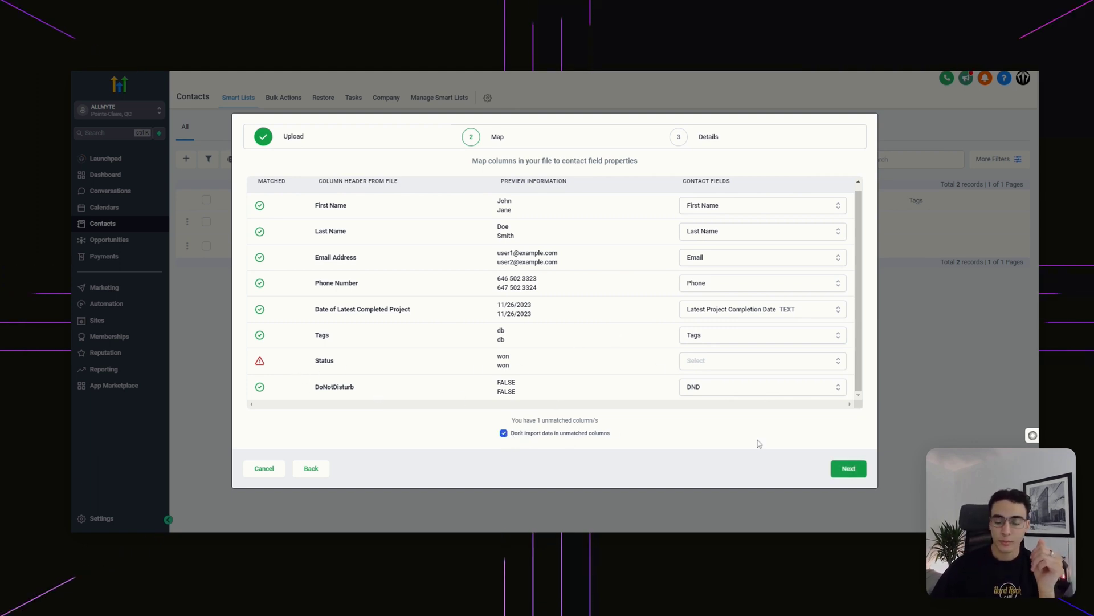
{"action": "left_click", "coordinate": [851, 467]}
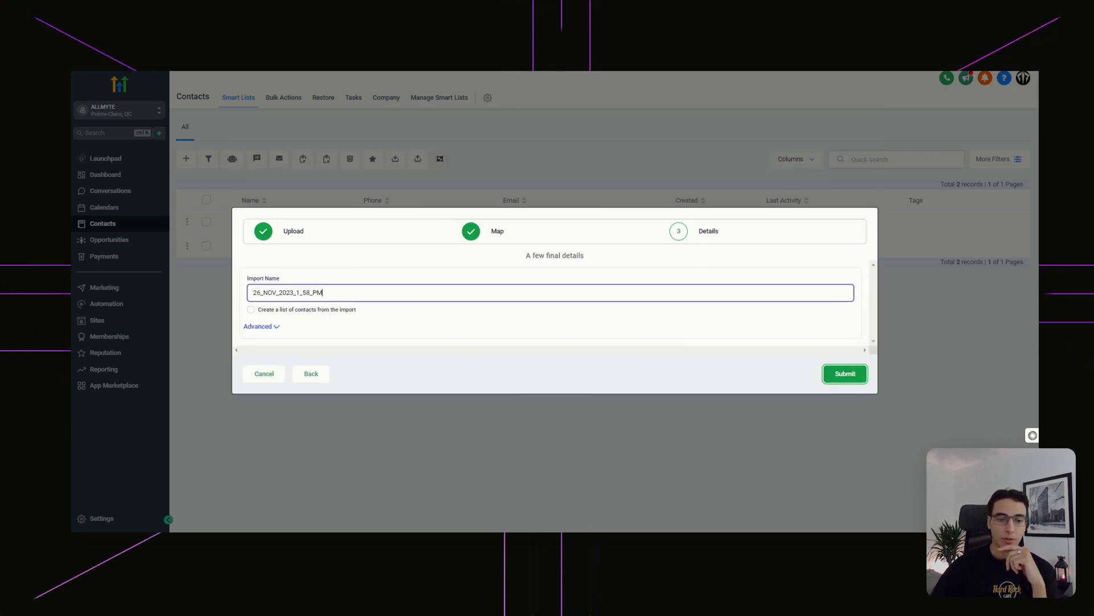
- Rename the contact import to 'DBR Solar' and submit it
{"action": "left_click", "coordinate": [356, 292]}
{"action": "key", "text": "ctrl+a"}
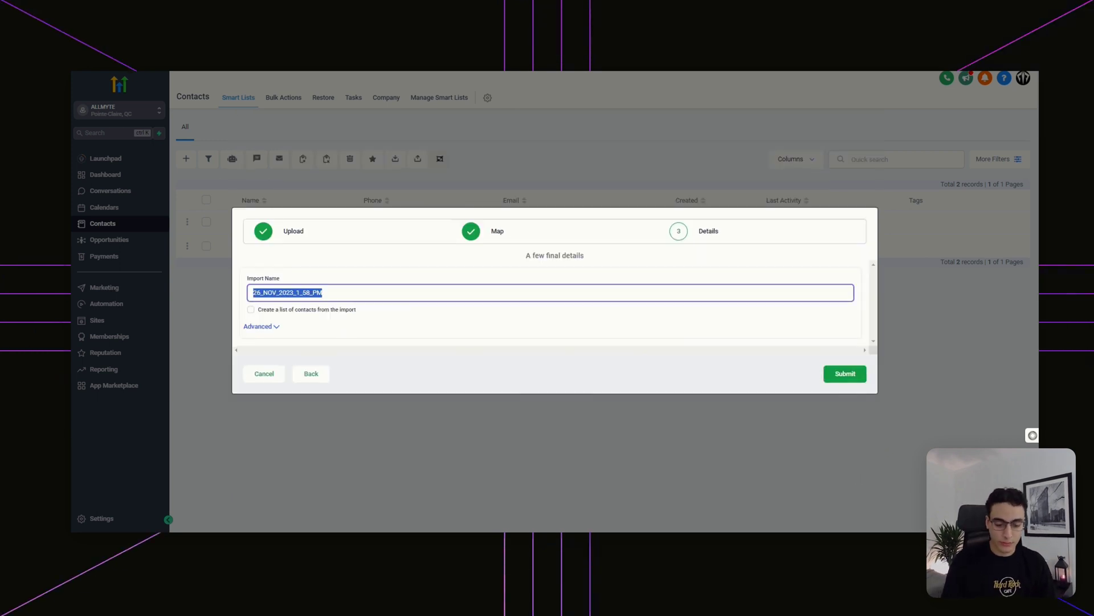
{"action": "type", "text": "DB"}
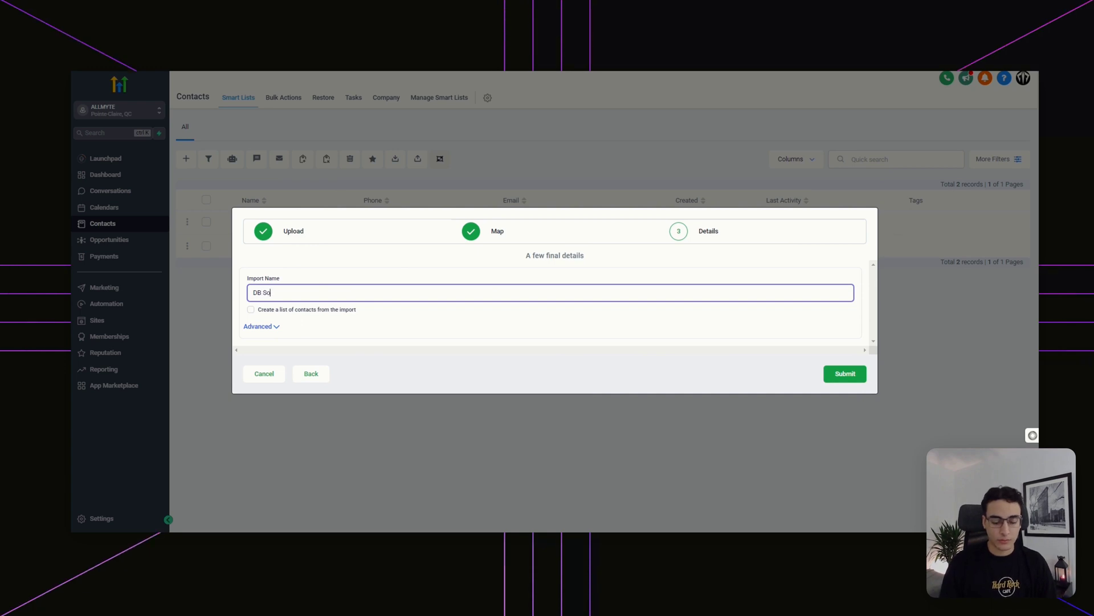
{"action": "type", "text": "R"}
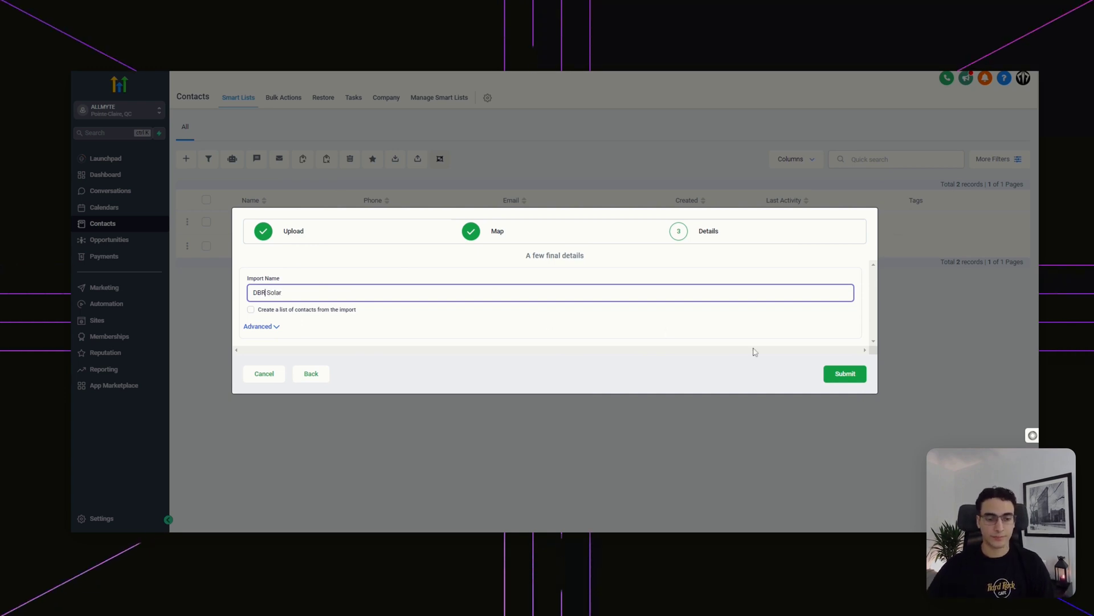
{"action": "left_click", "coordinate": [845, 374]}
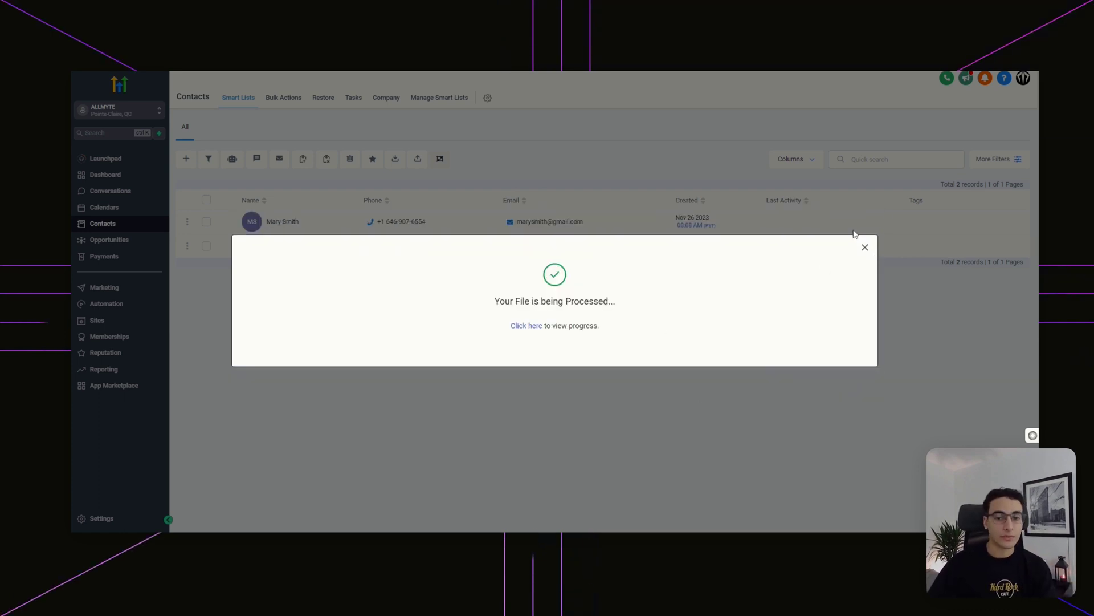
- Review the 10 imported contacts with filters closed, then go to the Automation workflows
{"action": "left_click", "coordinate": [865, 247]}
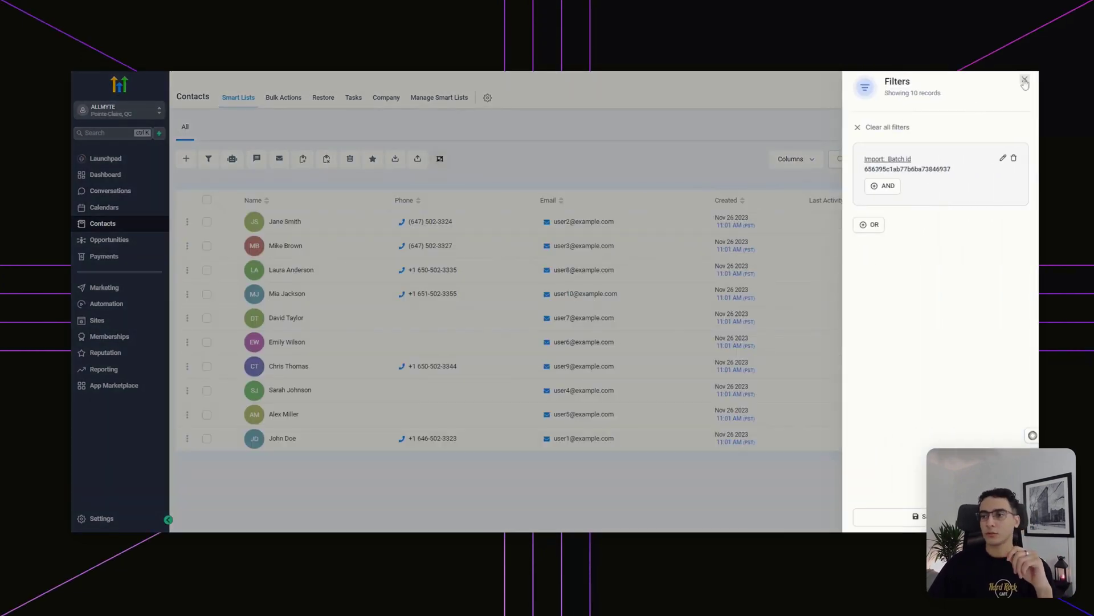
{"action": "left_click", "coordinate": [1024, 81]}
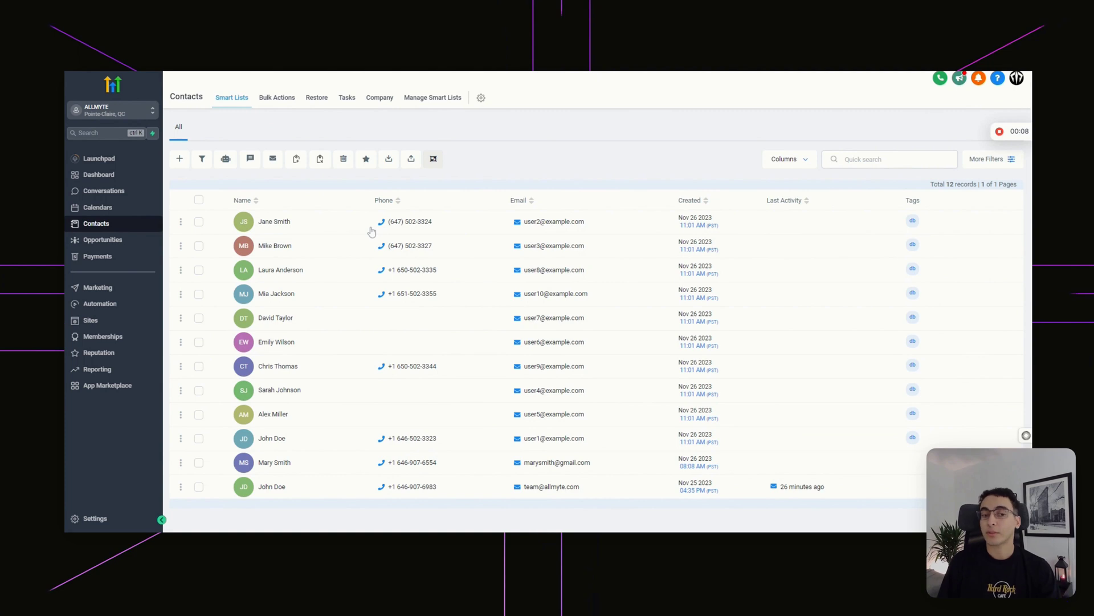
{"action": "left_click", "coordinate": [120, 304]}
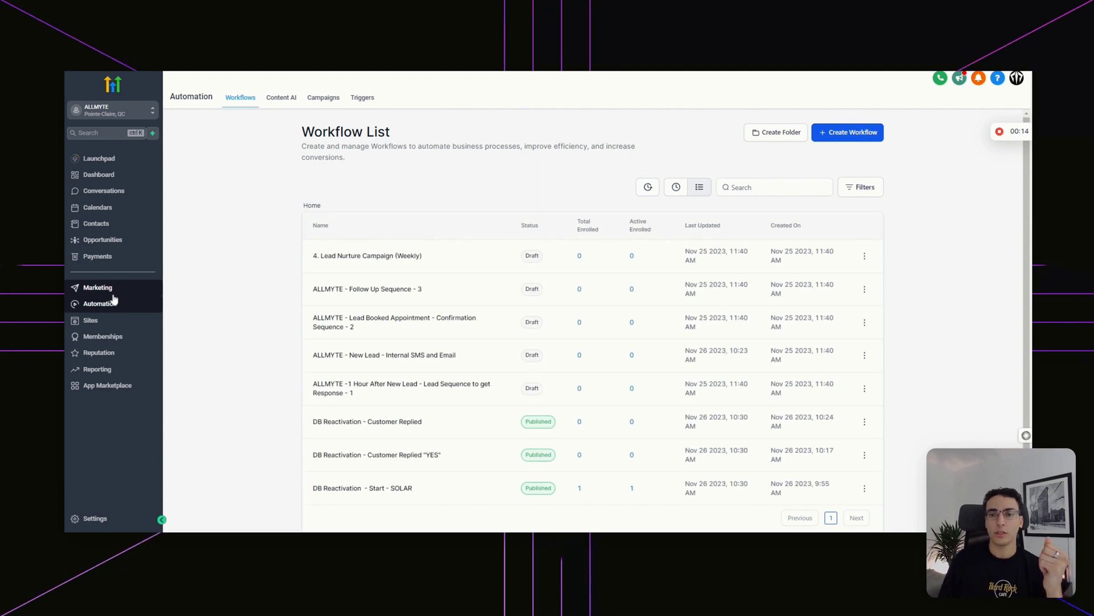
- Open the 'DB Reactivation - Start - SOLAR' workflow from the Workflow List
{"action": "scroll", "coordinate": [446, 293], "scroll_direction": "down", "scroll_amount": 1}
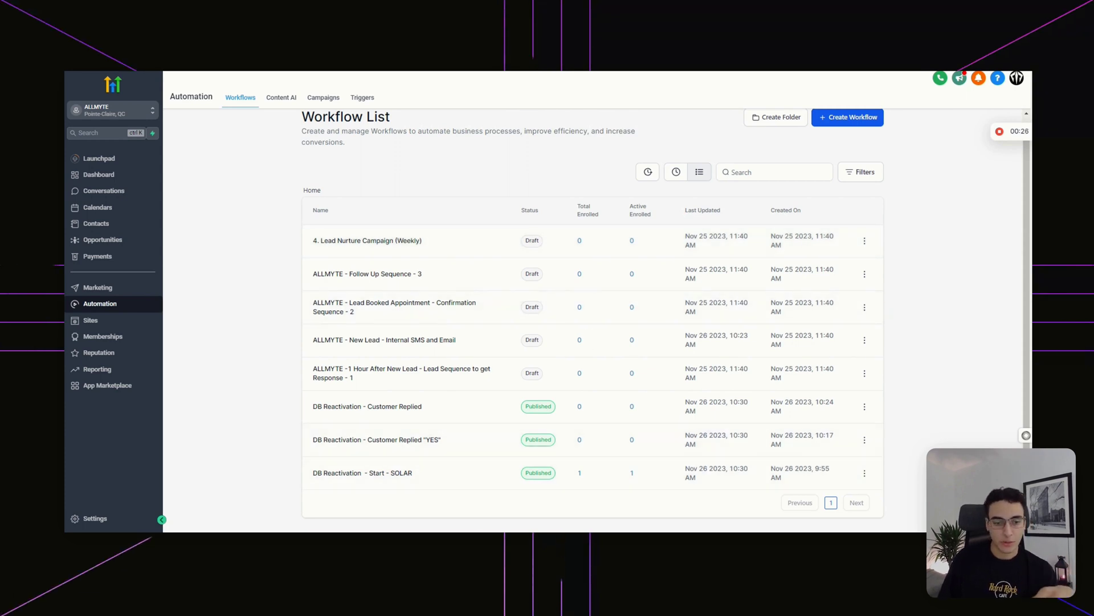
{"action": "left_click", "coordinate": [352, 479]}
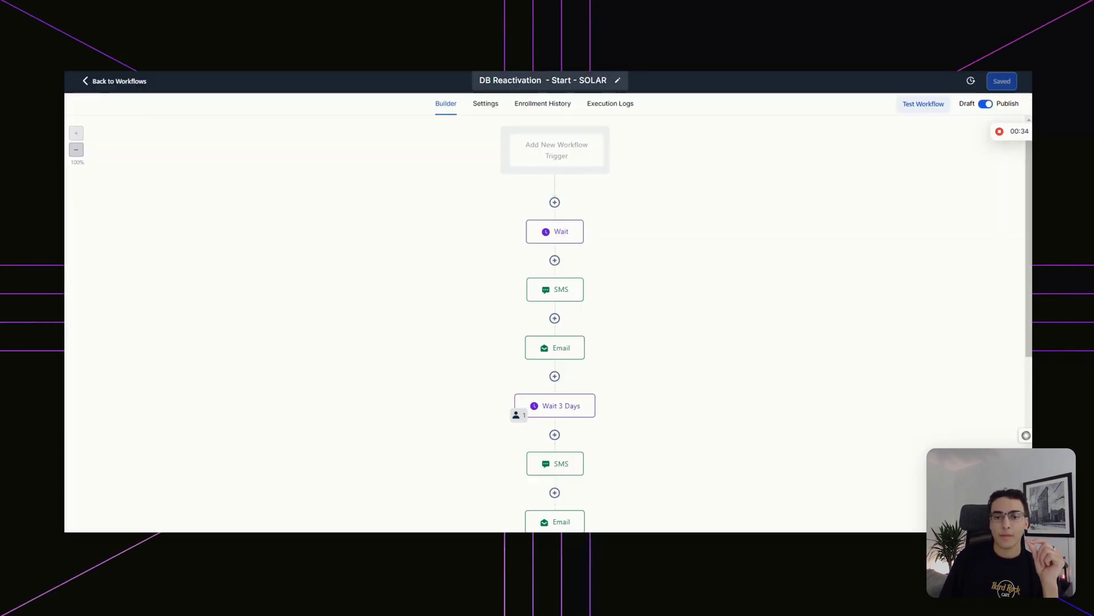
- Open the first SMS step to review its FREE Solar Inspection 'reply YES' message
{"action": "scroll", "coordinate": [614, 235], "scroll_direction": "down", "scroll_amount": 4}
{"action": "scroll", "coordinate": [613, 244], "scroll_direction": "down", "scroll_amount": 3}
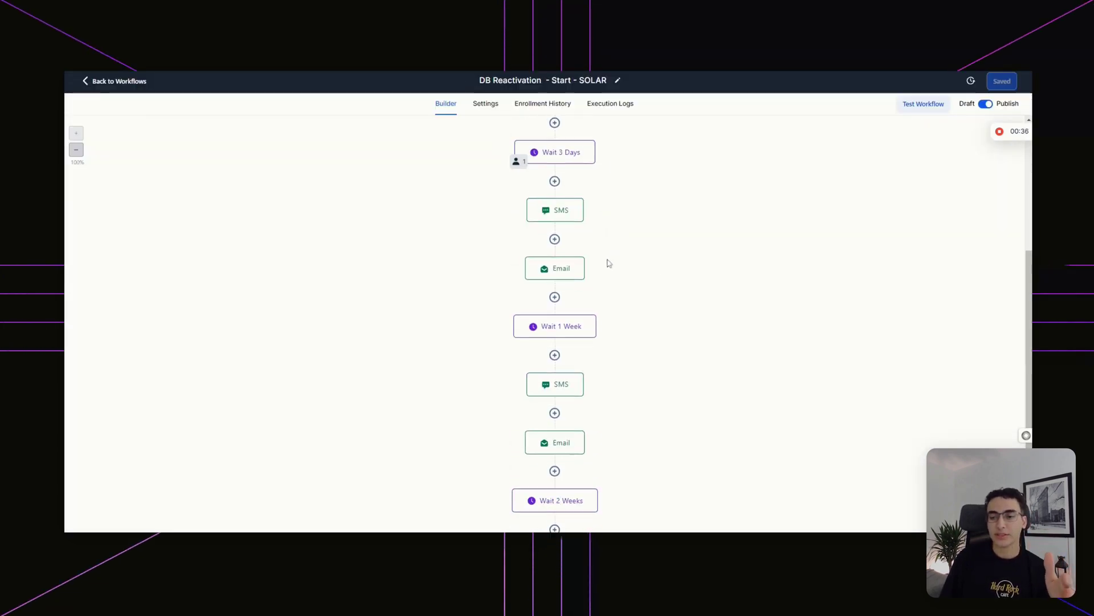
{"action": "scroll", "coordinate": [587, 268], "scroll_direction": "up", "scroll_amount": 8}
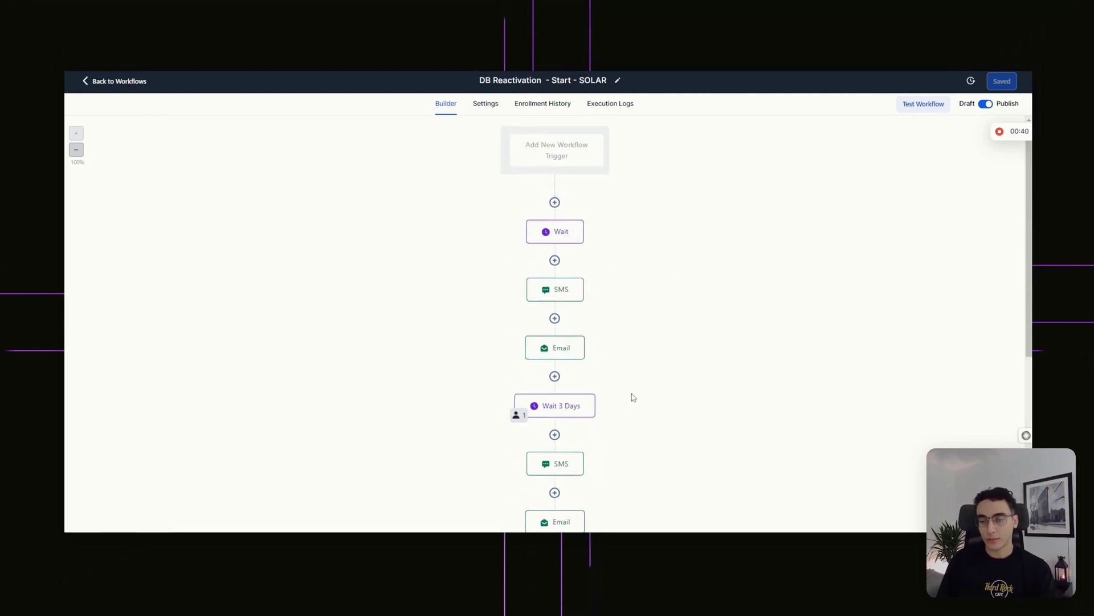
{"action": "left_click", "coordinate": [550, 236]}
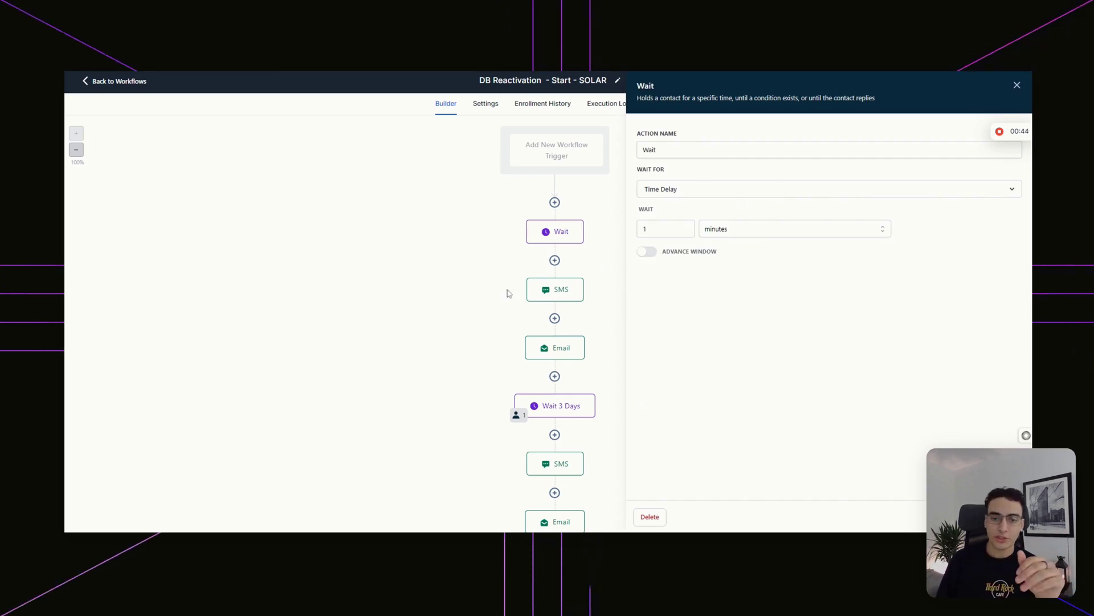
{"action": "left_click", "coordinate": [570, 289]}
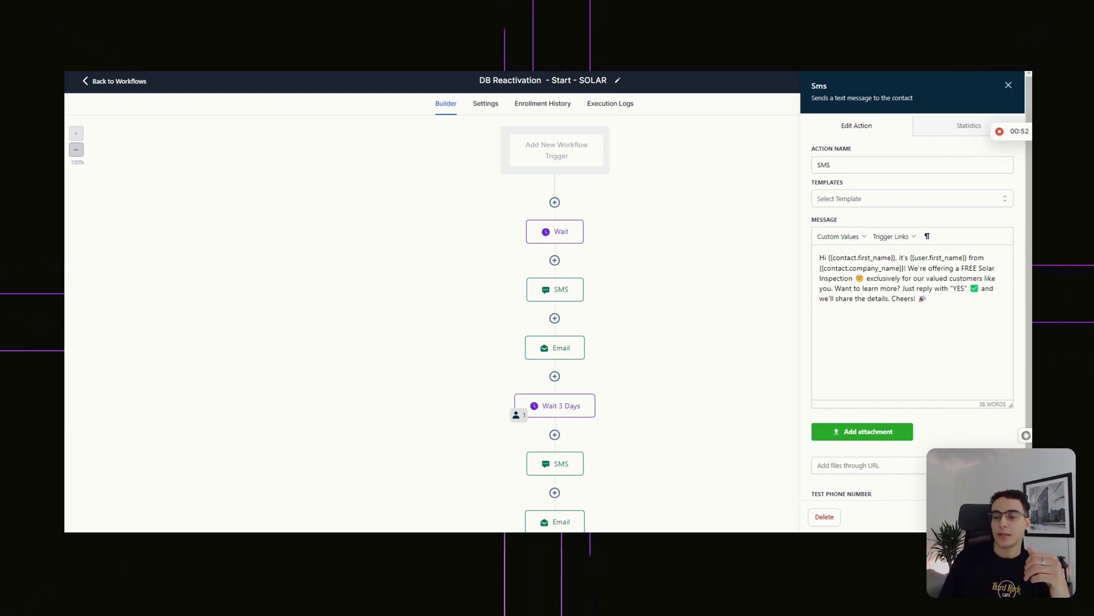
- Highlight the {{contact.first_name}} placeholder in the SMS message
{"action": "left_click_drag", "start_coordinate": [829, 258], "coordinate": [897, 257]}
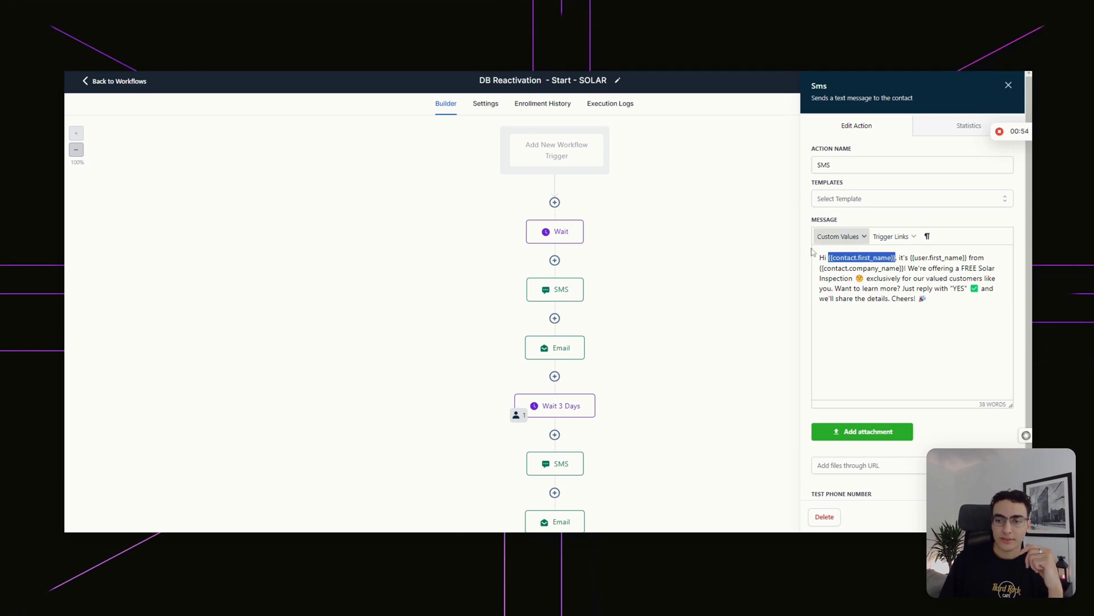
{"action": "left_click", "coordinate": [869, 278]}
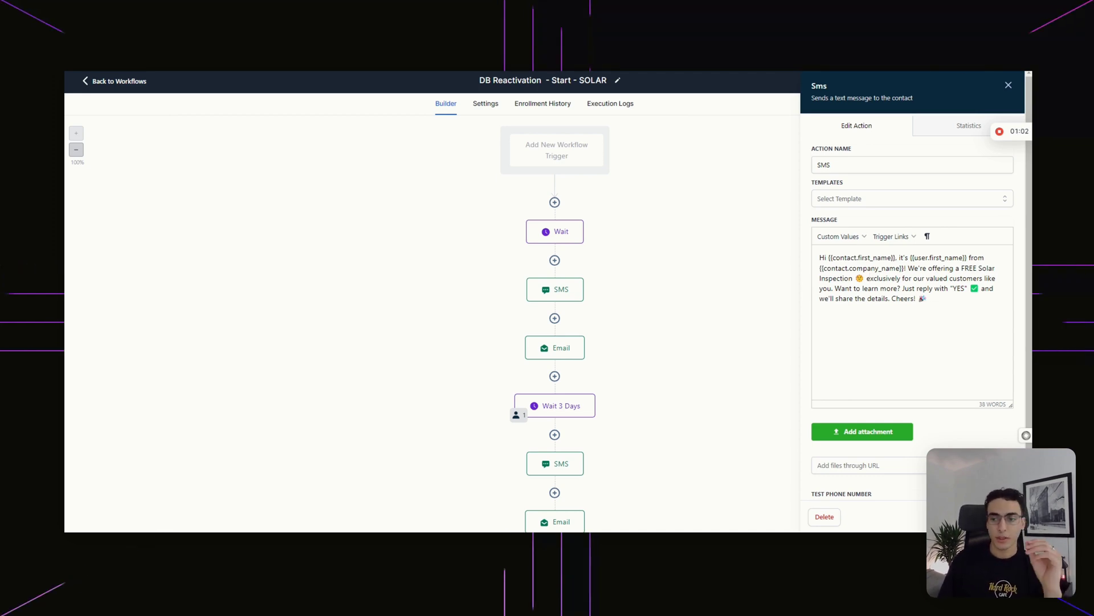
{"action": "left_click_drag", "start_coordinate": [857, 258], "coordinate": [895, 258]}
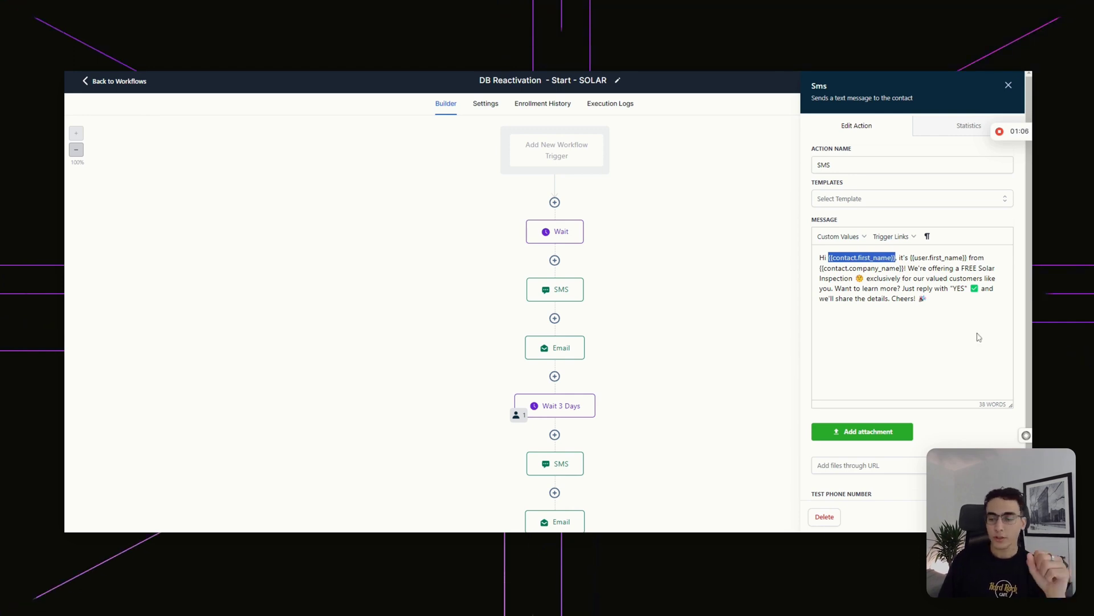
{"action": "left_click", "coordinate": [876, 258]}
- Browse the Custom Values contact fields, then bring up the first Email step
{"action": "left_click", "coordinate": [852, 236]}
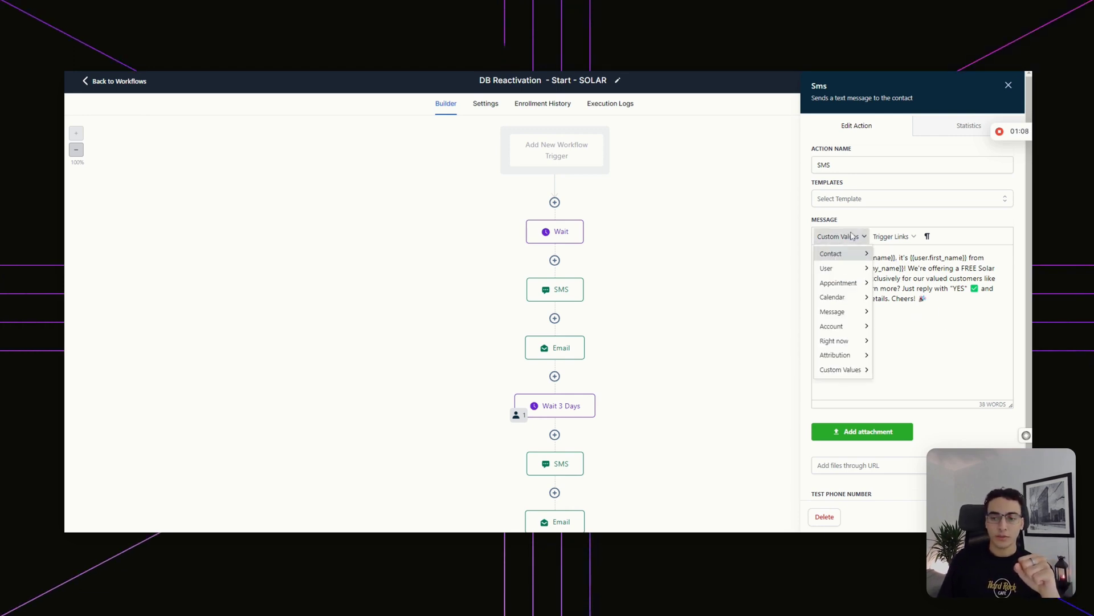
{"action": "mouse_move", "coordinate": [855, 253]}
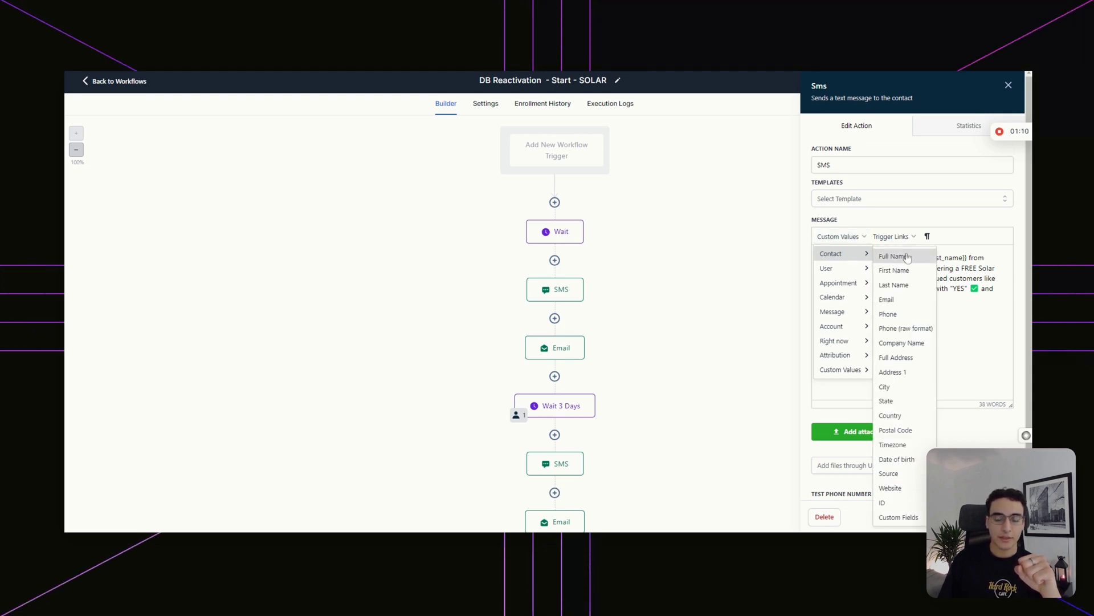
{"action": "mouse_move", "coordinate": [916, 524]}
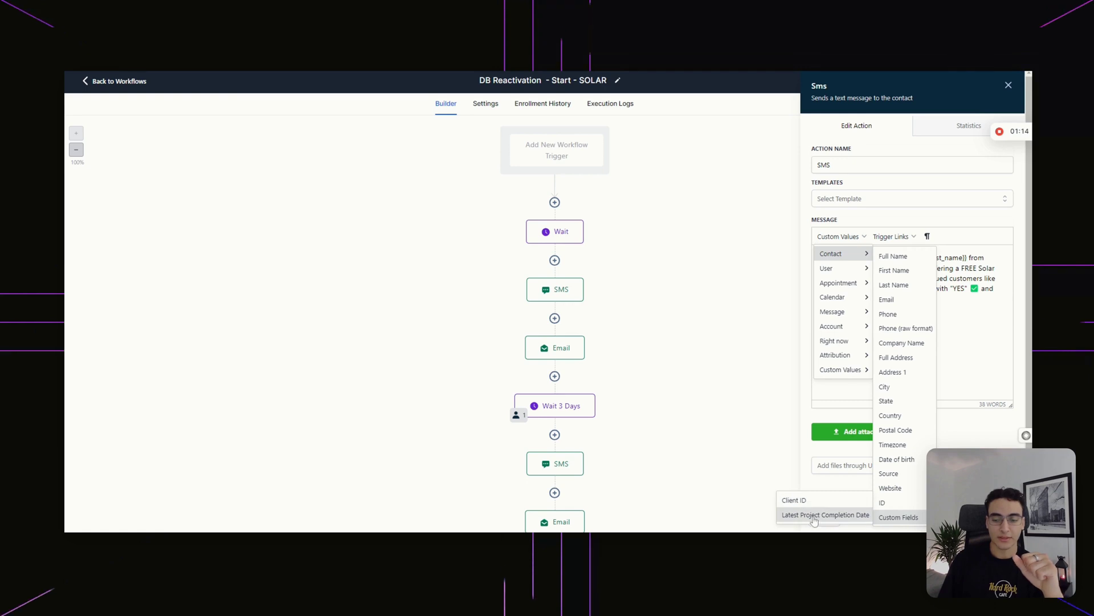
{"action": "left_click", "coordinate": [985, 358]}
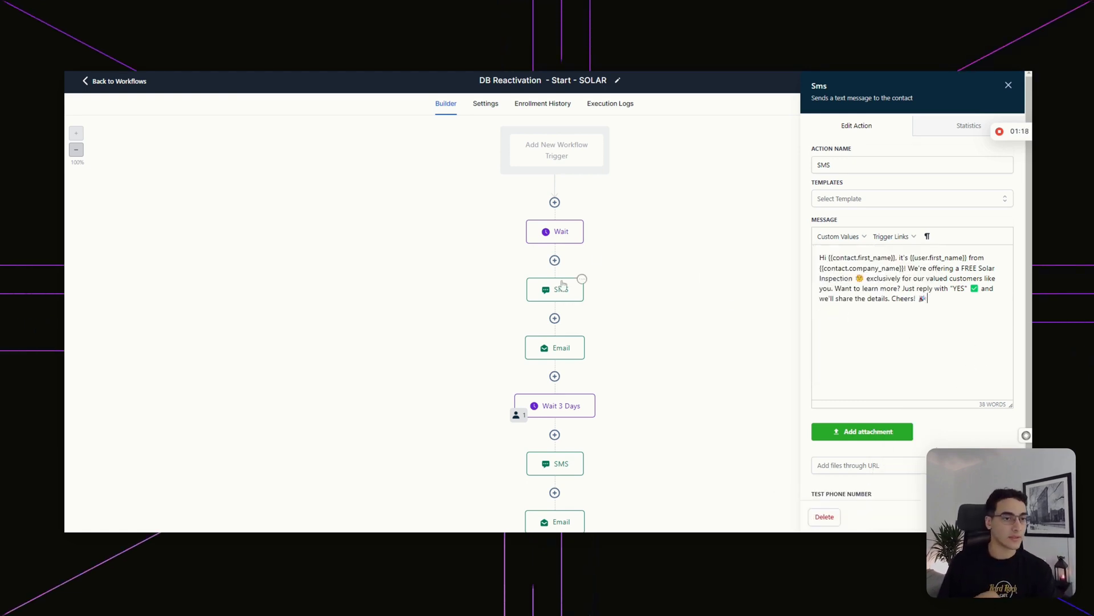
{"action": "left_click", "coordinate": [567, 357]}
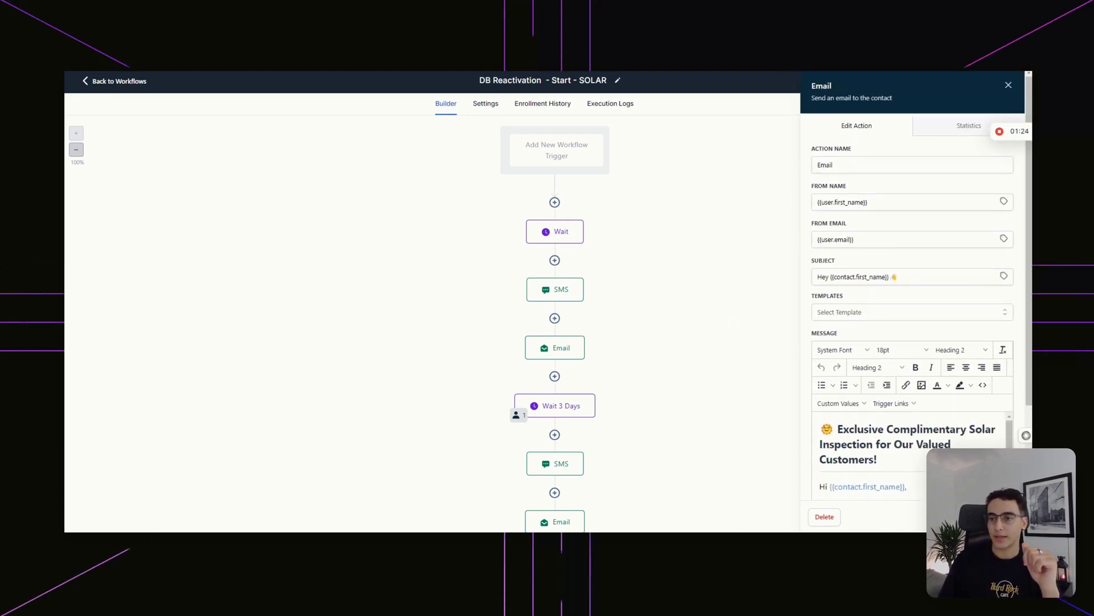
- Replace the email's From Email with the company's team address
{"action": "left_click", "coordinate": [844, 202]}
{"action": "triple_click", "coordinate": [843, 202]}
{"action": "left_click", "coordinate": [844, 202]}
{"action": "left_click", "coordinate": [819, 240]}
{"action": "key", "text": "ctrl+a"}
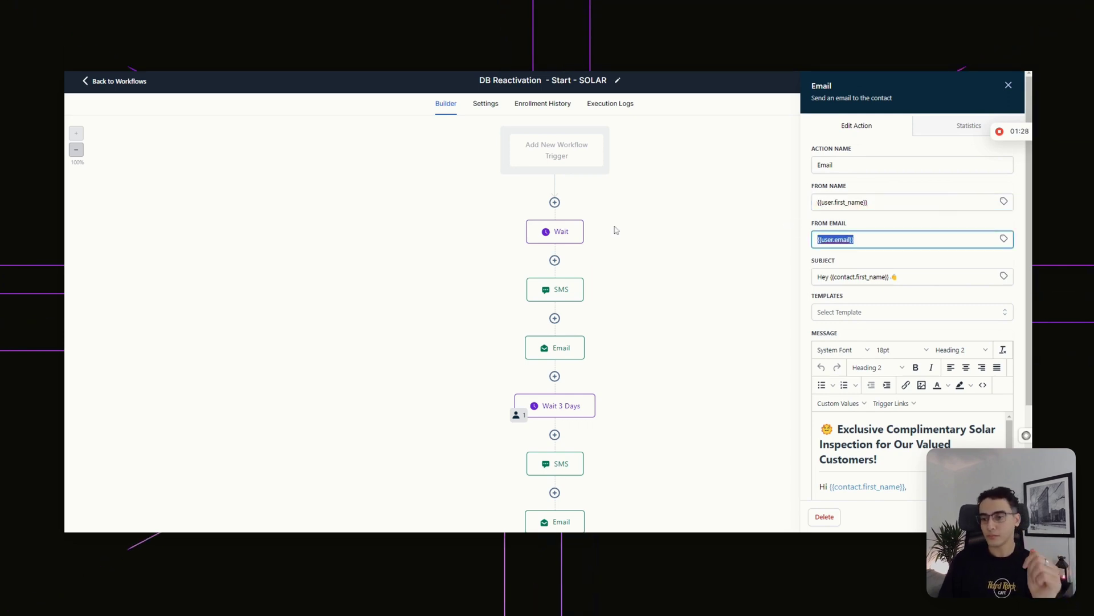
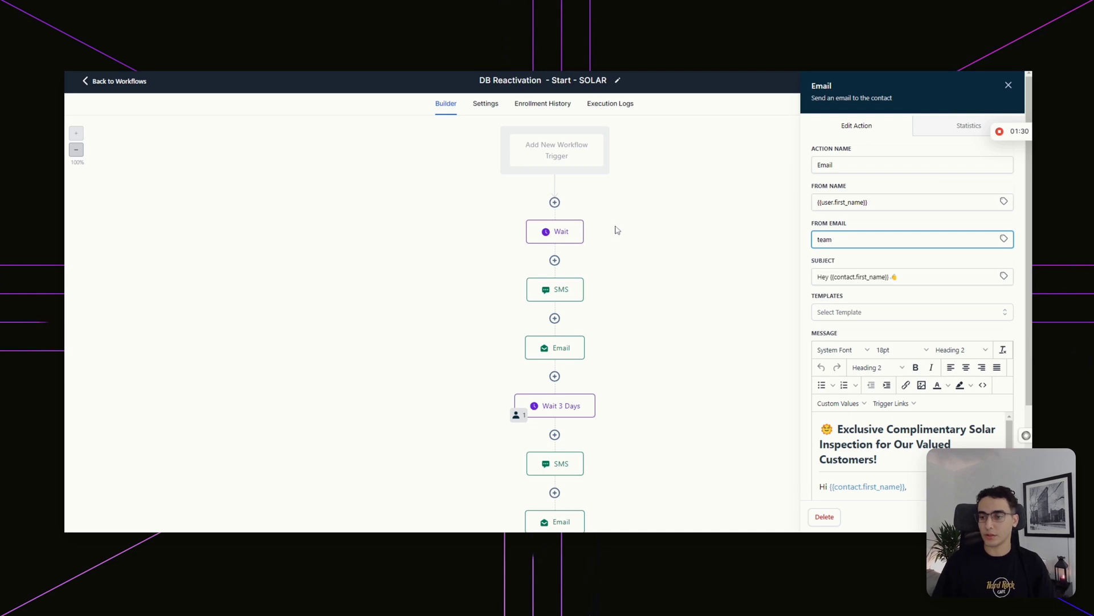
- Enter the same team address as the test-email recipient
{"action": "scroll", "coordinate": [866, 278], "scroll_direction": "down", "scroll_amount": 2}
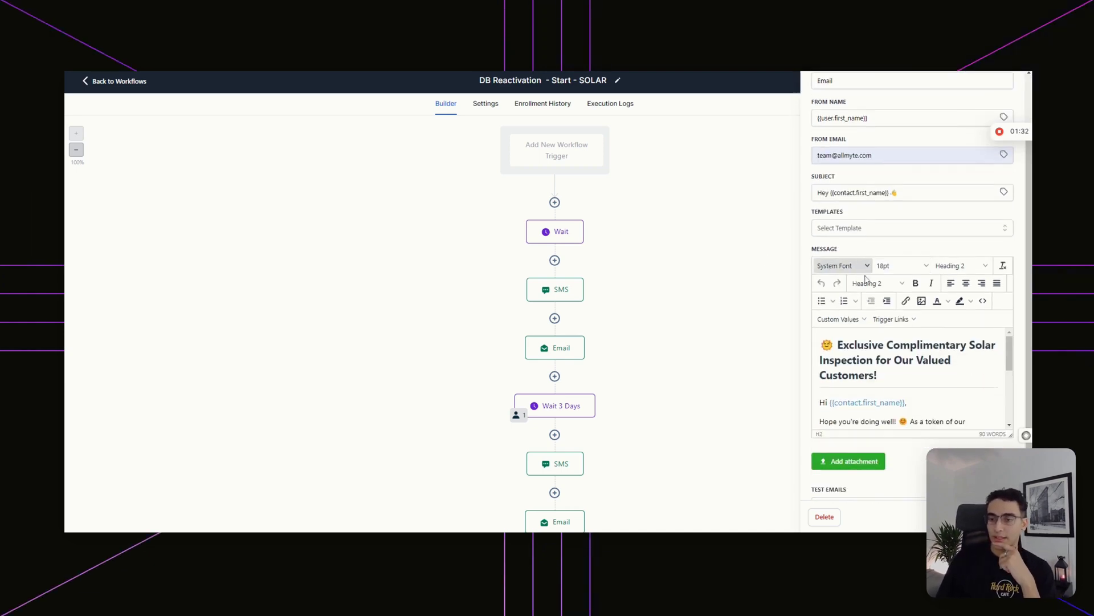
{"action": "triple_click", "coordinate": [889, 193]}
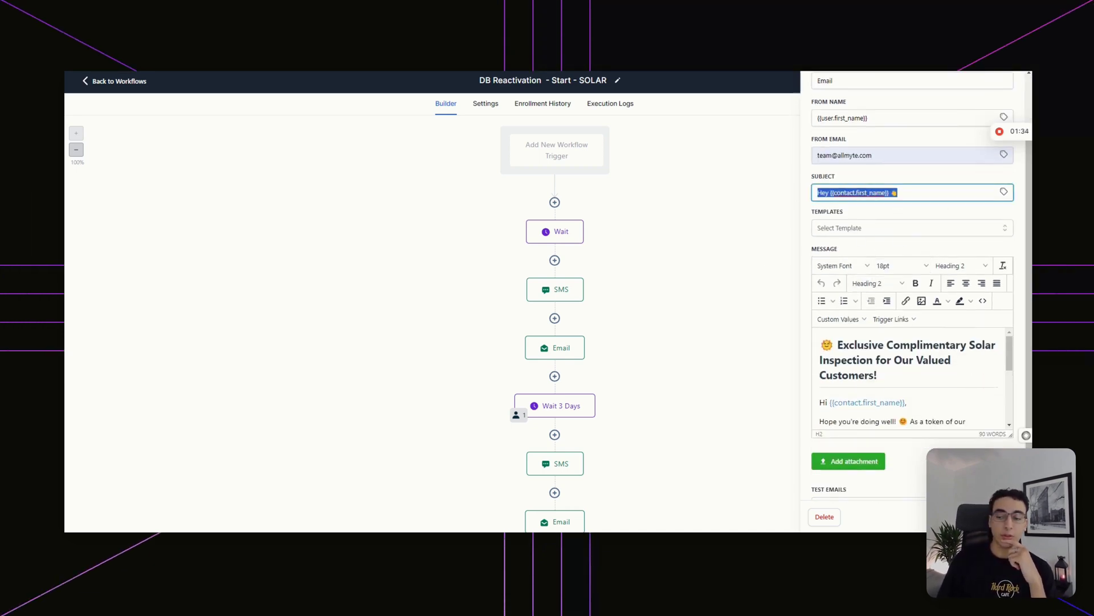
{"action": "scroll", "coordinate": [912, 285], "scroll_direction": "down", "scroll_amount": 1}
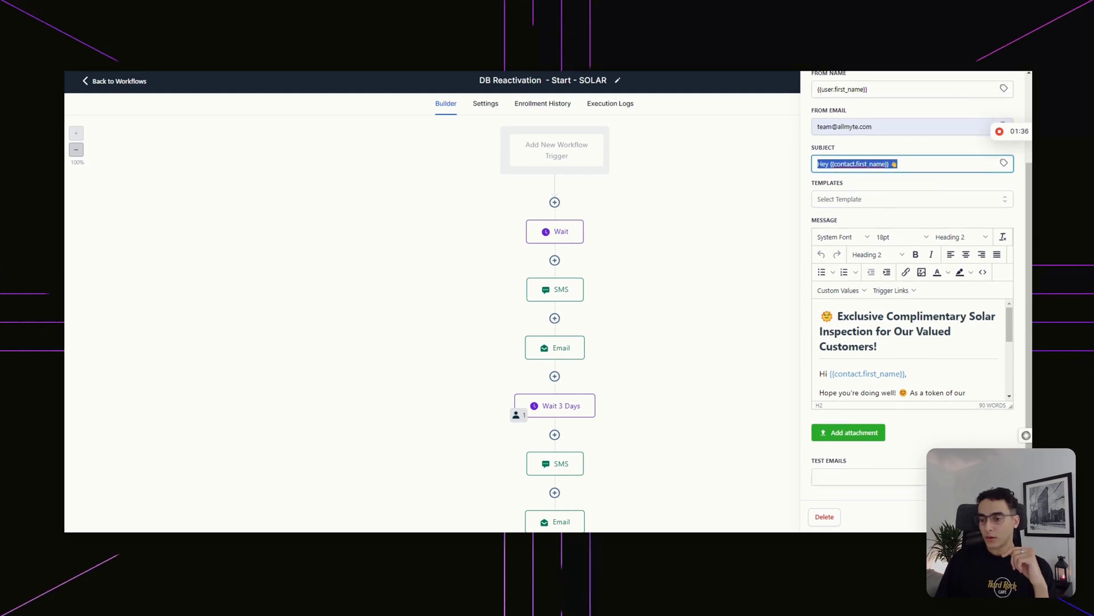
{"action": "left_click", "coordinate": [870, 477]}
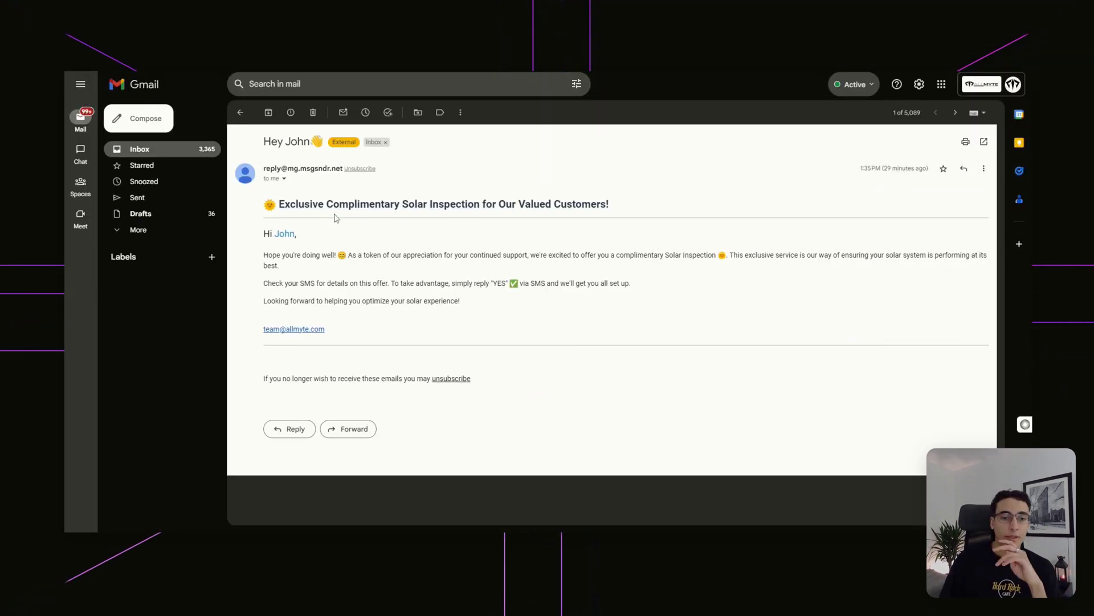
- In Gmail, compare the contact's name in the test email's subject and greeting with the placeholder
{"action": "left_click_drag", "start_coordinate": [264, 141], "coordinate": [309, 141]}
{"action": "double_click", "coordinate": [297, 141]}
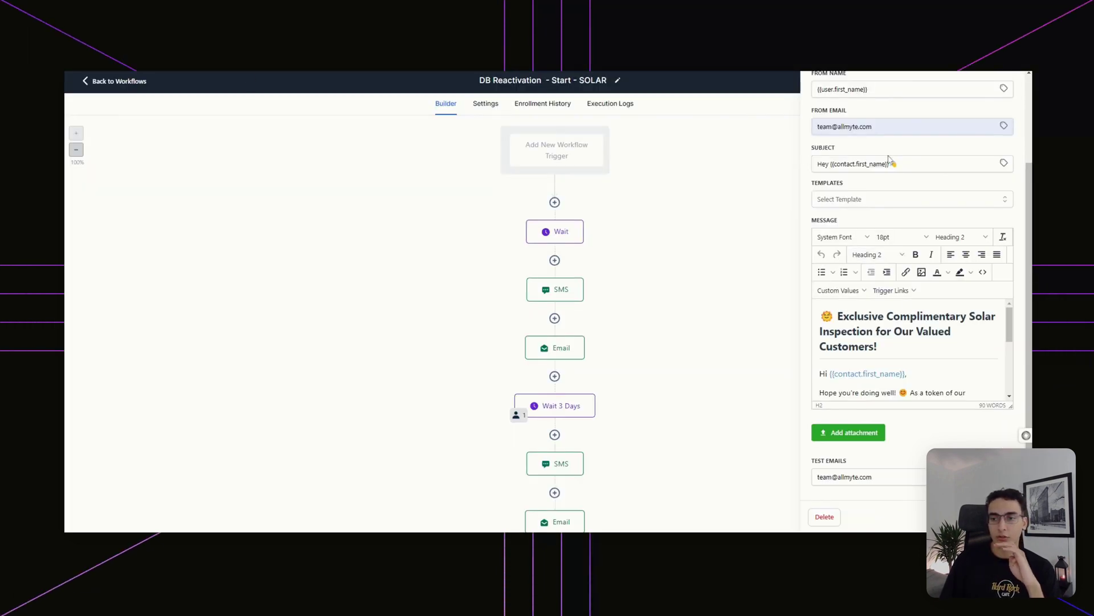
{"action": "triple_click", "coordinate": [855, 163]}
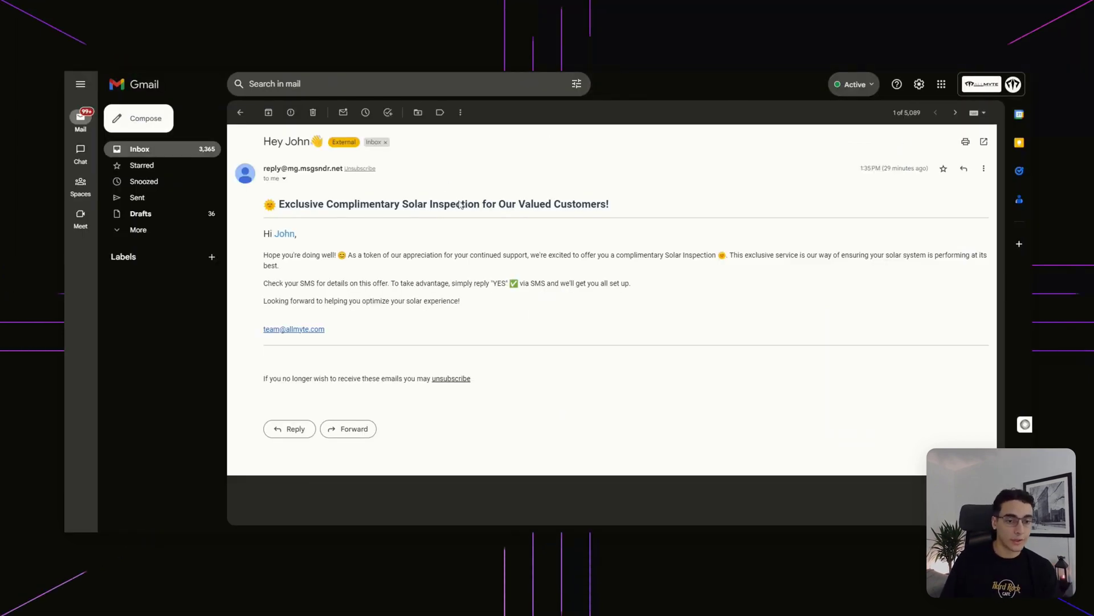
{"action": "double_click", "coordinate": [283, 233]}
{"action": "left_click", "coordinate": [275, 239]}
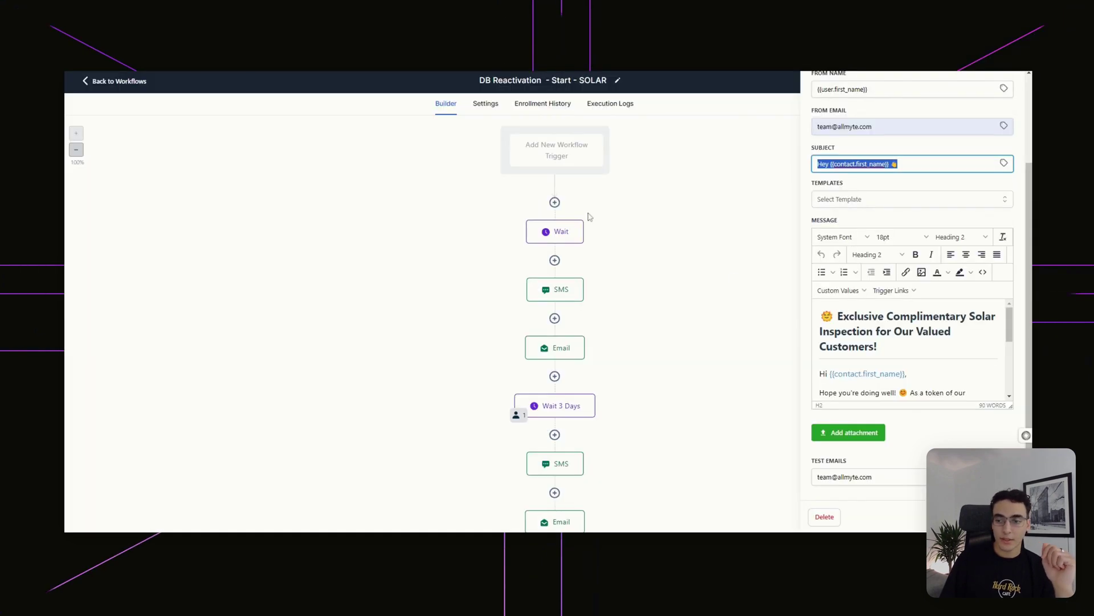
{"action": "scroll", "coordinate": [909, 342], "scroll_direction": "down", "scroll_amount": 5}
- Replace the From Email with the User > Email personalisation field
{"action": "left_click_drag", "start_coordinate": [872, 377], "coordinate": [804, 378]}
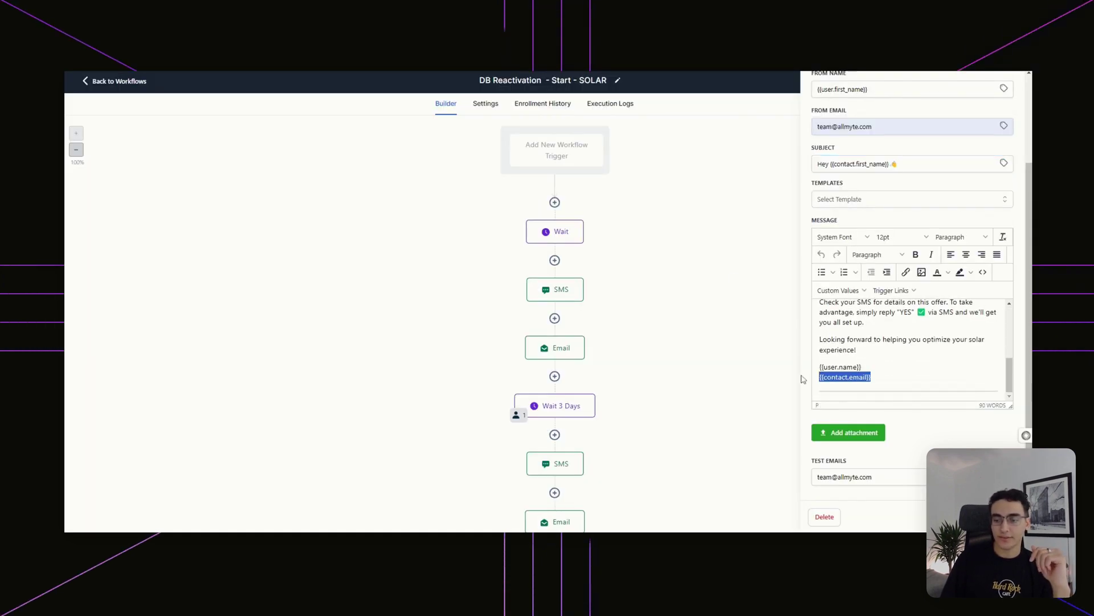
{"action": "left_click", "coordinate": [856, 349]}
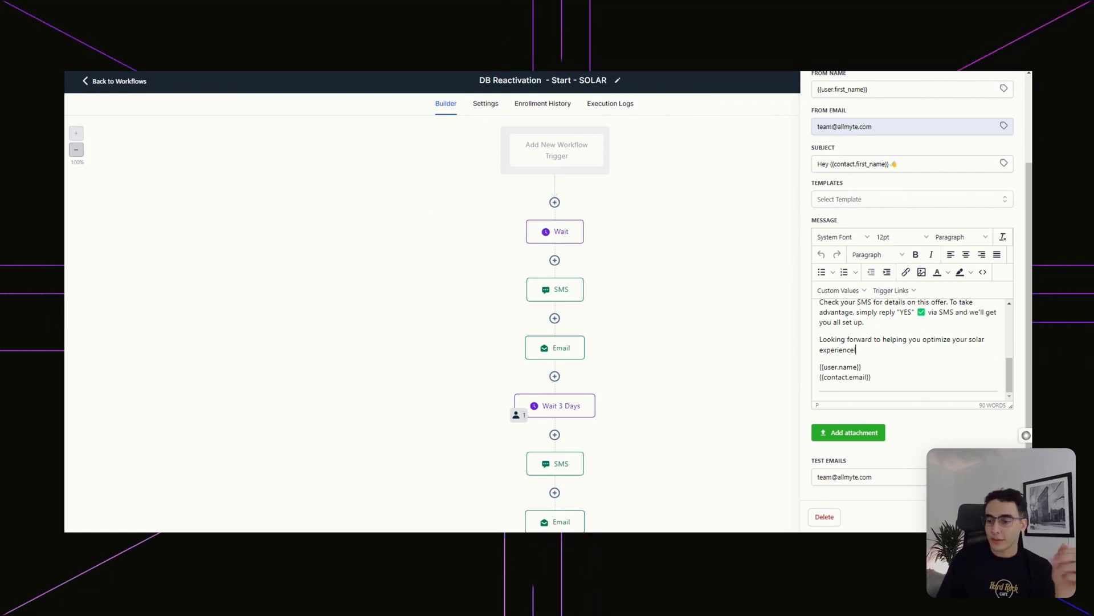
{"action": "scroll", "coordinate": [909, 347], "scroll_direction": "up", "scroll_amount": 10}
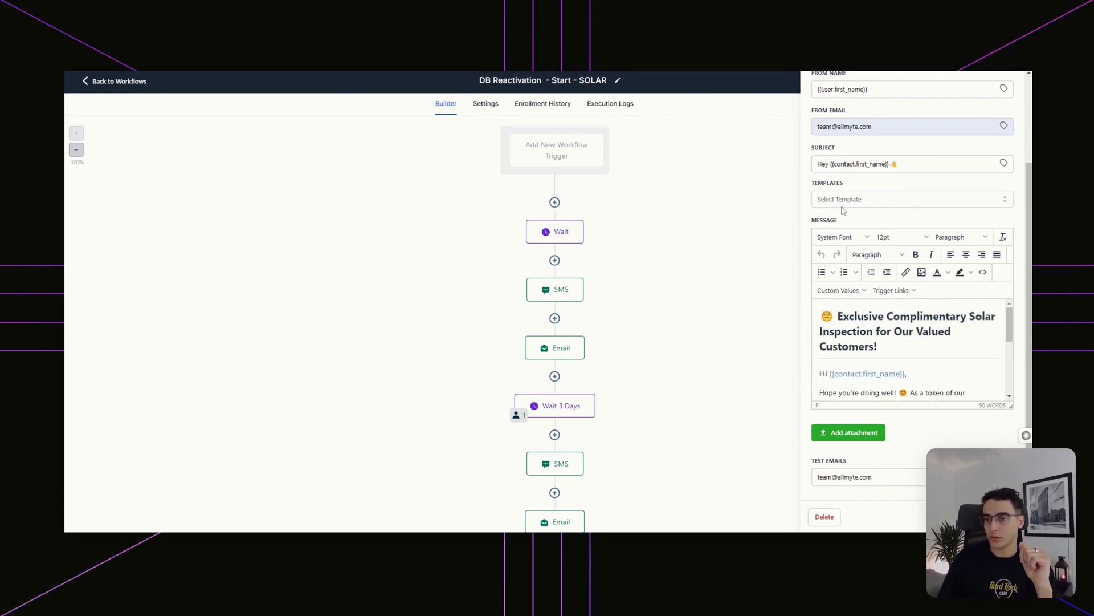
{"action": "key", "text": "ctrl+a"}
{"action": "key", "text": "BackSpace"}
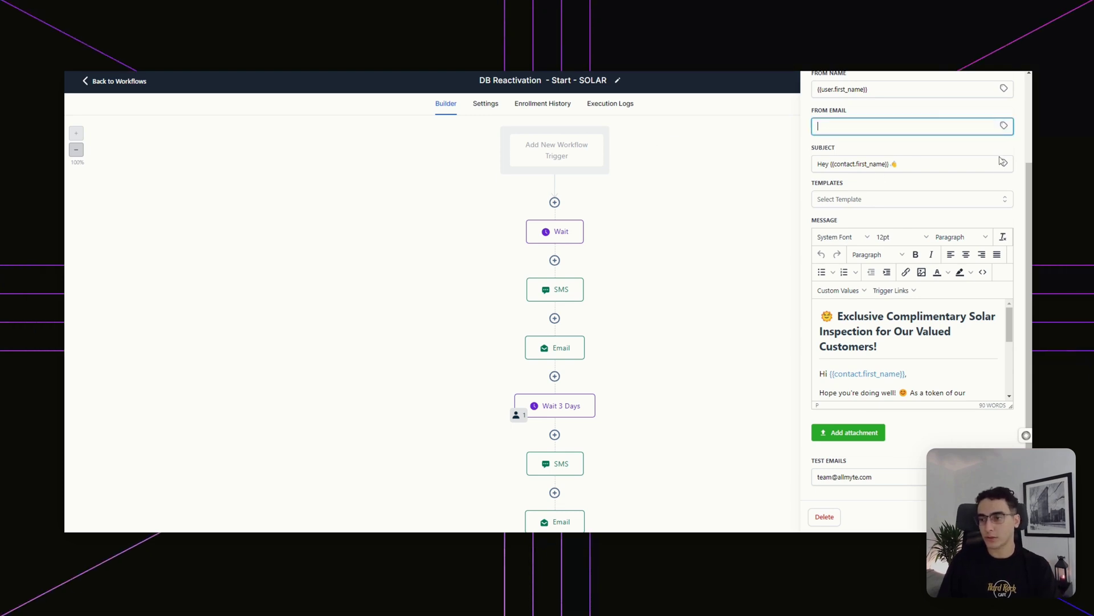
{"action": "left_click", "coordinate": [1004, 130]}
{"action": "left_click", "coordinate": [976, 171]}
{"action": "left_click", "coordinate": [969, 205]}
- Close the Email step's settings and return to the first SMS step
{"action": "left_click", "coordinate": [720, 208]}
{"action": "scroll", "coordinate": [572, 228], "scroll_direction": "down", "scroll_amount": 3}
{"action": "scroll", "coordinate": [565, 152], "scroll_direction": "up", "scroll_amount": 3}
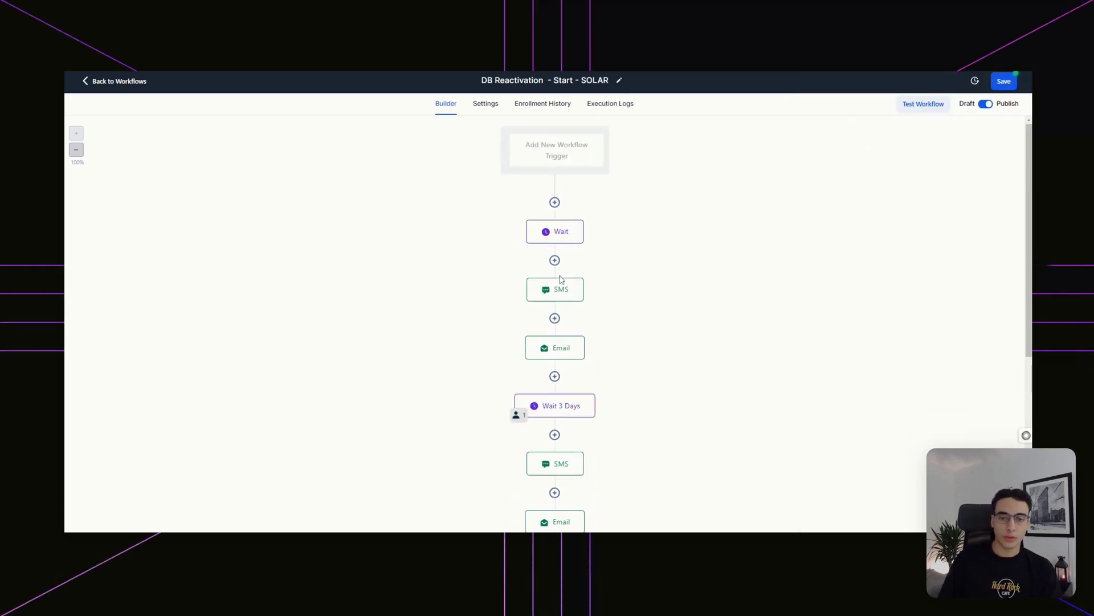
{"action": "left_click", "coordinate": [561, 288]}
{"action": "left_click_drag", "start_coordinate": [819, 207], "coordinate": [937, 267]}
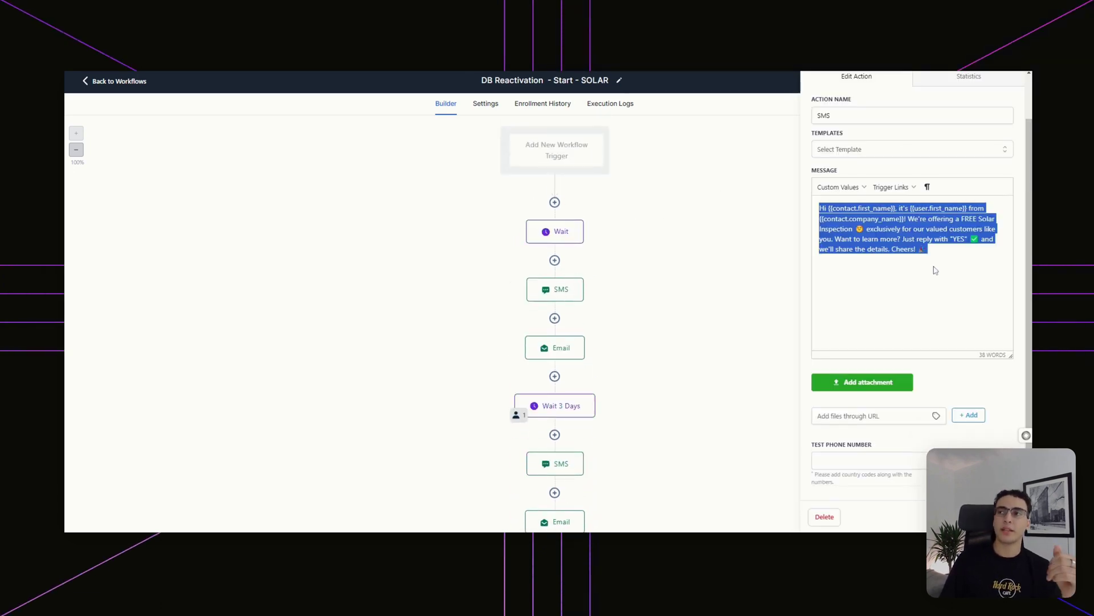
- Read the first Email step's solar inspection message in the side panel, then close it
{"action": "left_click", "coordinate": [936, 271]}
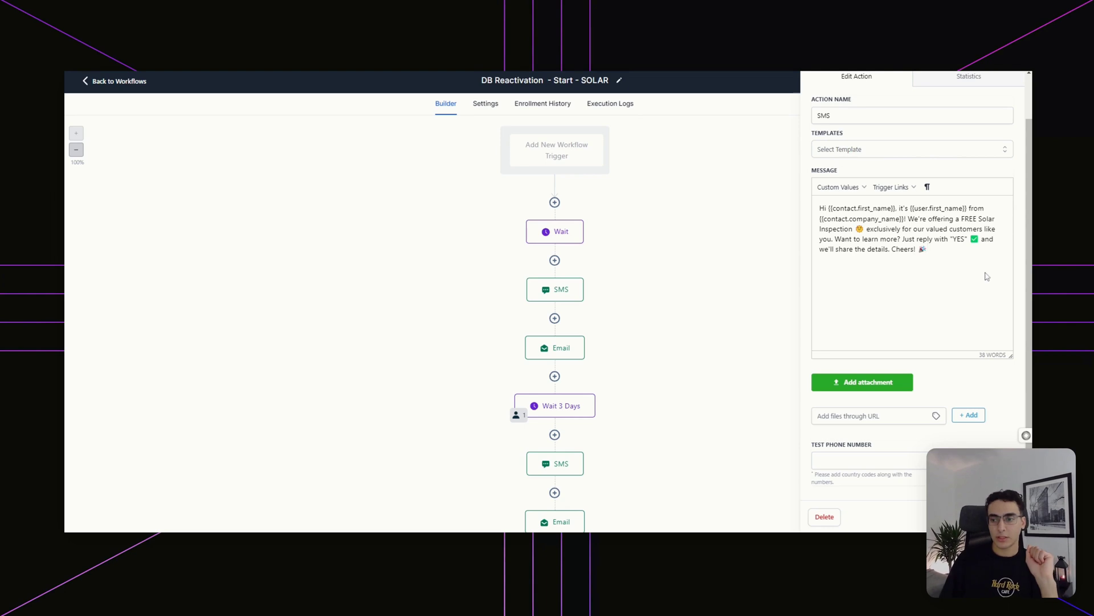
{"action": "left_click", "coordinate": [556, 348]}
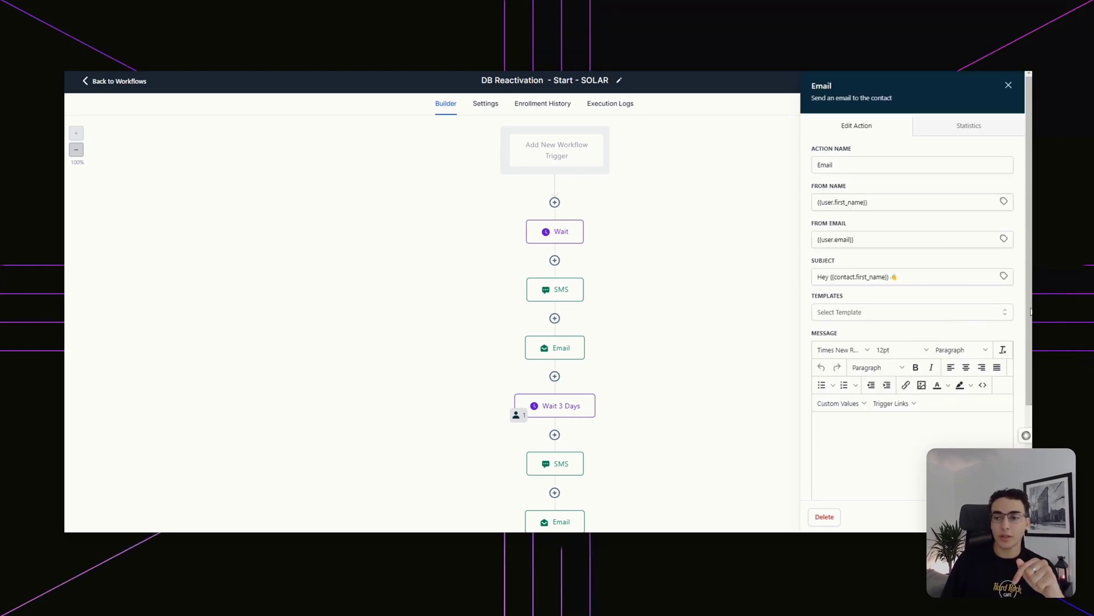
{"action": "scroll", "coordinate": [929, 353], "scroll_direction": "down", "scroll_amount": 1}
{"action": "left_click_drag", "start_coordinate": [848, 316], "coordinate": [878, 347]}
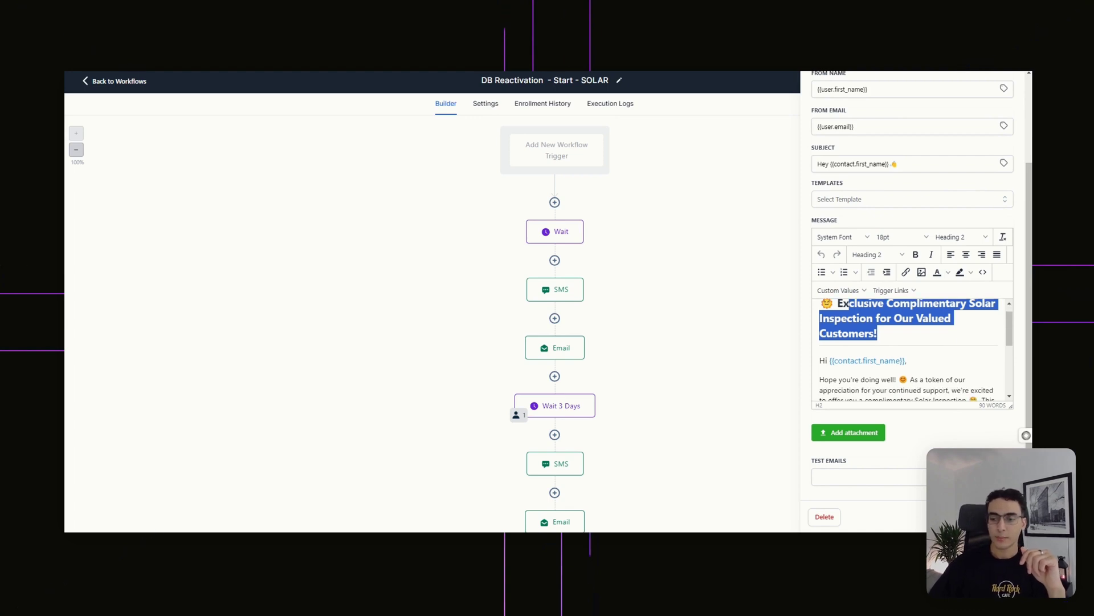
{"action": "scroll", "coordinate": [910, 348], "scroll_direction": "down", "scroll_amount": 5}
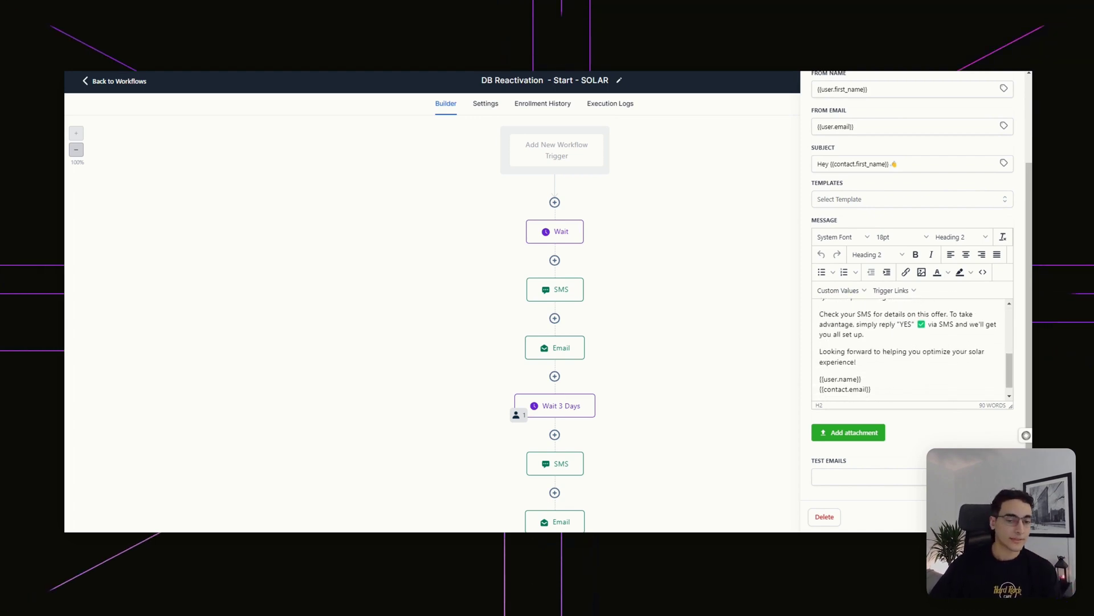
{"action": "key", "text": "Escape"}
{"action": "scroll", "coordinate": [851, 293], "scroll_direction": "down", "scroll_amount": 3}
{"action": "scroll", "coordinate": [852, 295], "scroll_direction": "down", "scroll_amount": 1}
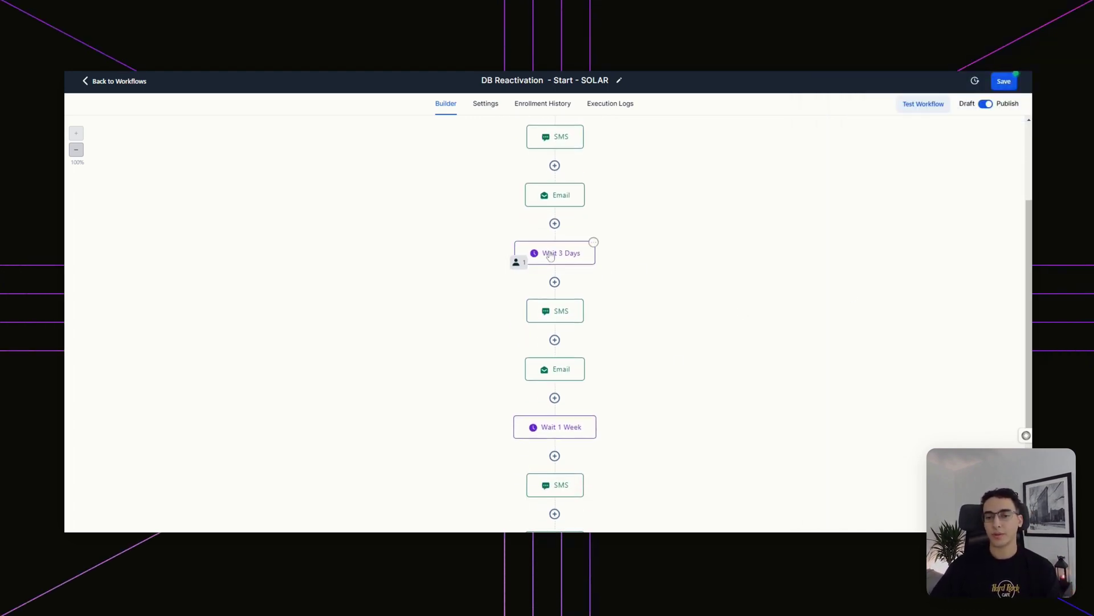
- Review the messages in the second SMS and second Email steps
{"action": "left_click", "coordinate": [562, 313]}
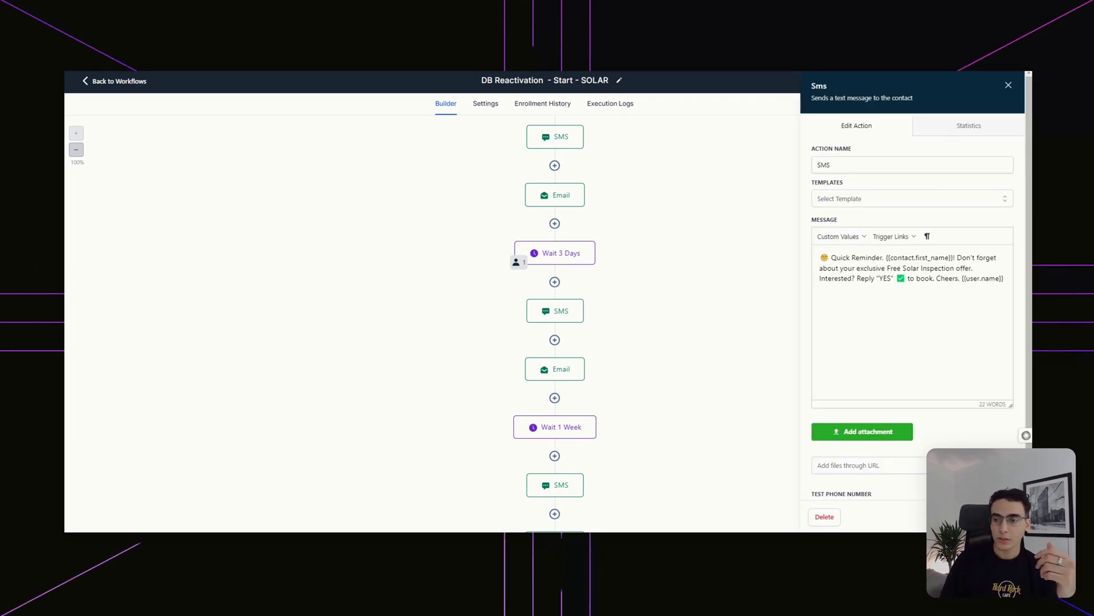
{"action": "left_click", "coordinate": [580, 362]}
{"action": "scroll", "coordinate": [813, 374], "scroll_direction": "down", "scroll_amount": 3}
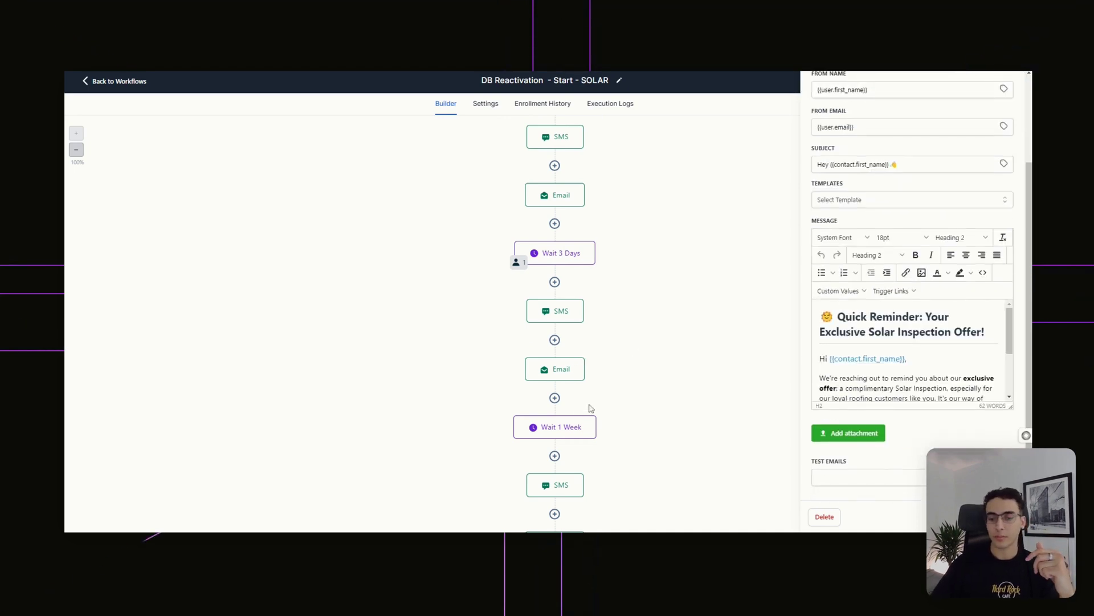
{"action": "scroll", "coordinate": [577, 420], "scroll_direction": "up", "scroll_amount": 1}
{"action": "scroll", "coordinate": [579, 499], "scroll_direction": "down", "scroll_amount": 8}
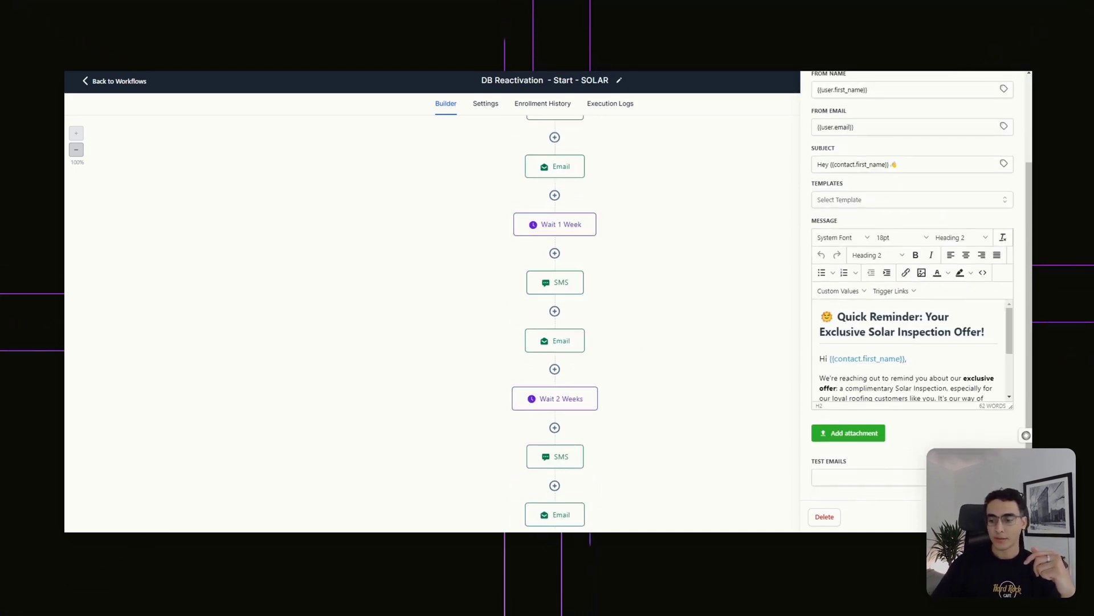
- Close the Email panel and save the DB Reactivation - Start - SOLAR workflow
{"action": "left_click", "coordinate": [723, 242]}
{"action": "scroll", "coordinate": [729, 239], "scroll_direction": "up", "scroll_amount": 4}
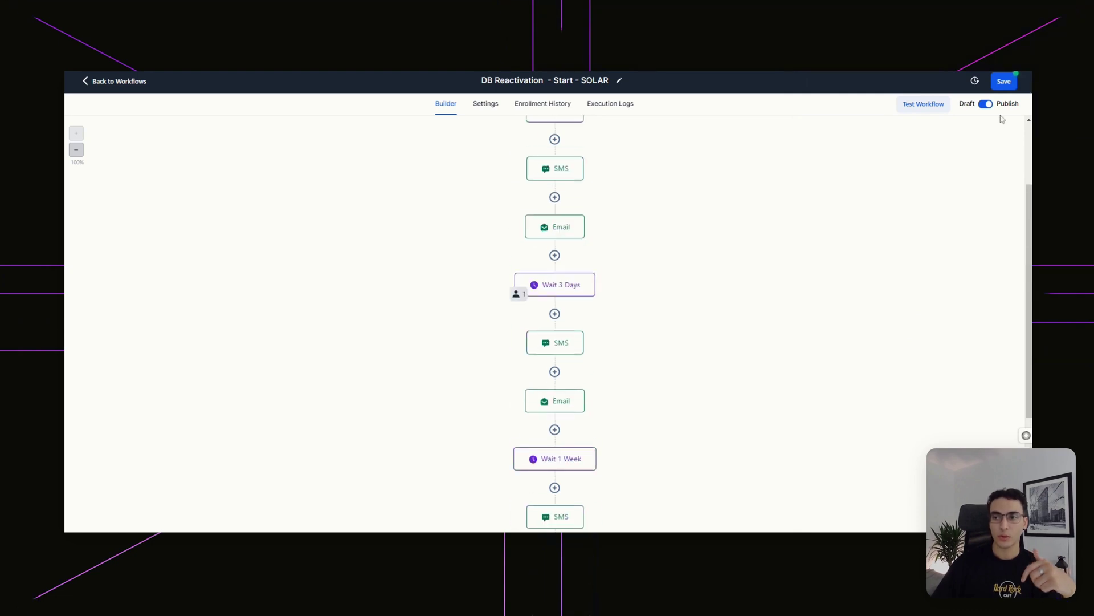
{"action": "left_click", "coordinate": [1004, 81]}
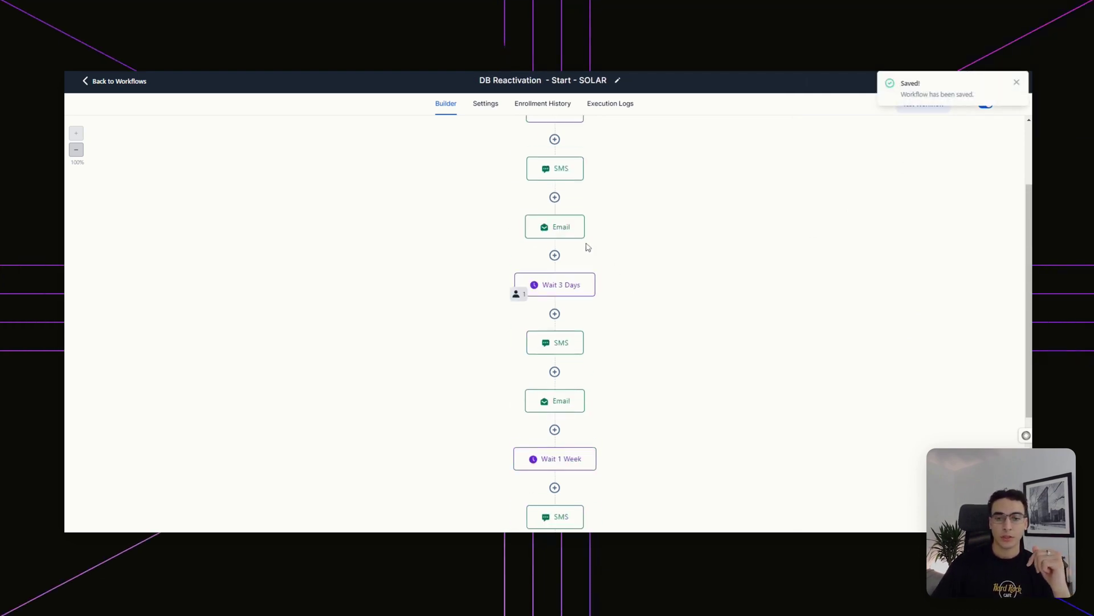
{"action": "scroll", "coordinate": [658, 215], "scroll_direction": "up", "scroll_amount": 1}
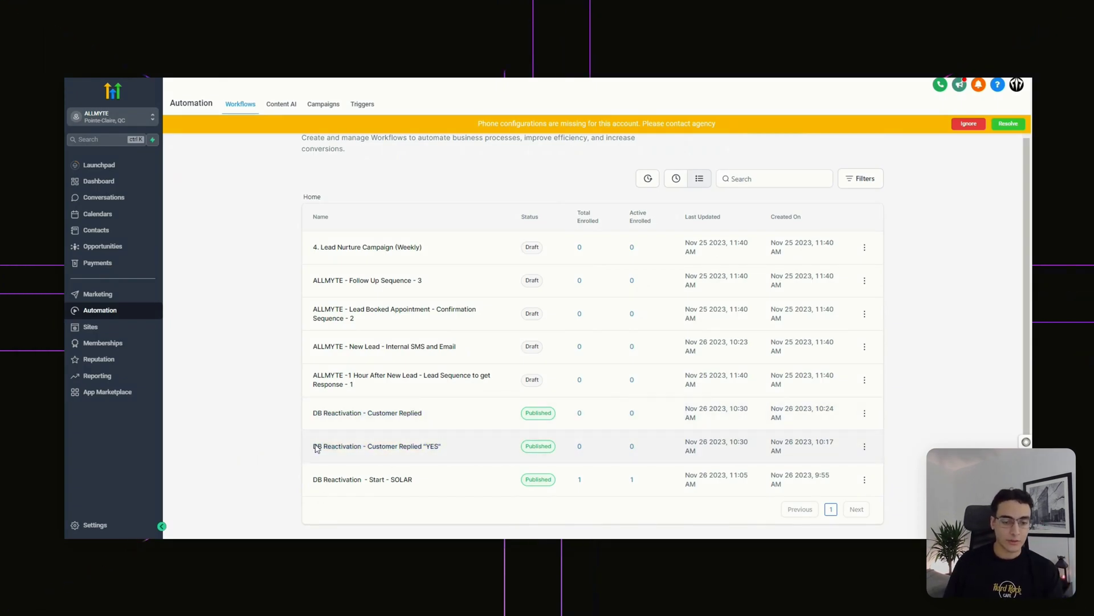
{"action": "left_click", "coordinate": [410, 451]}
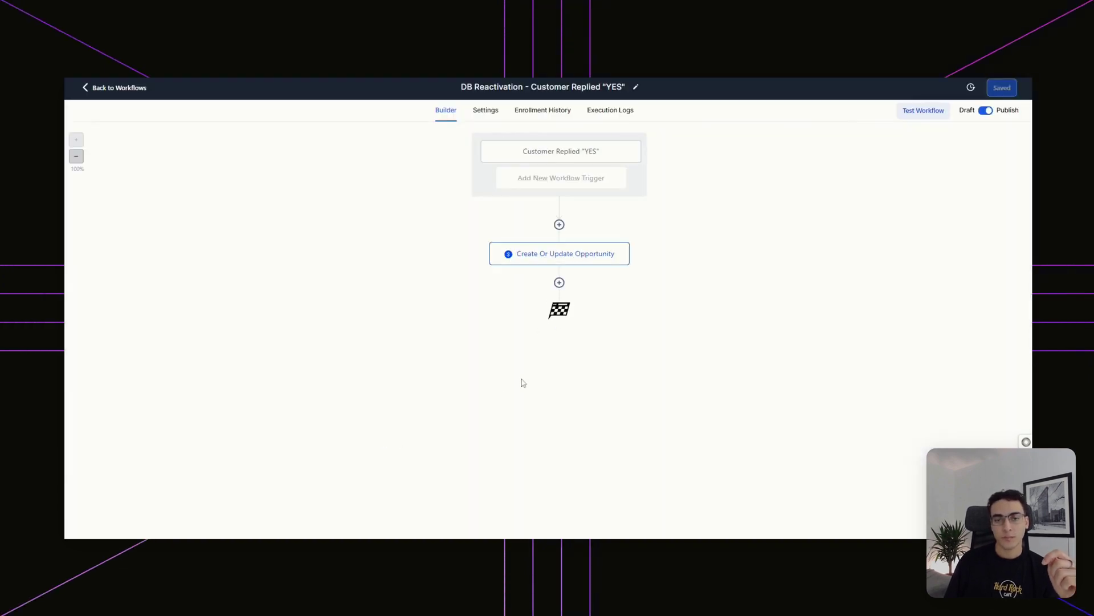
{"action": "left_click", "coordinate": [586, 166]}
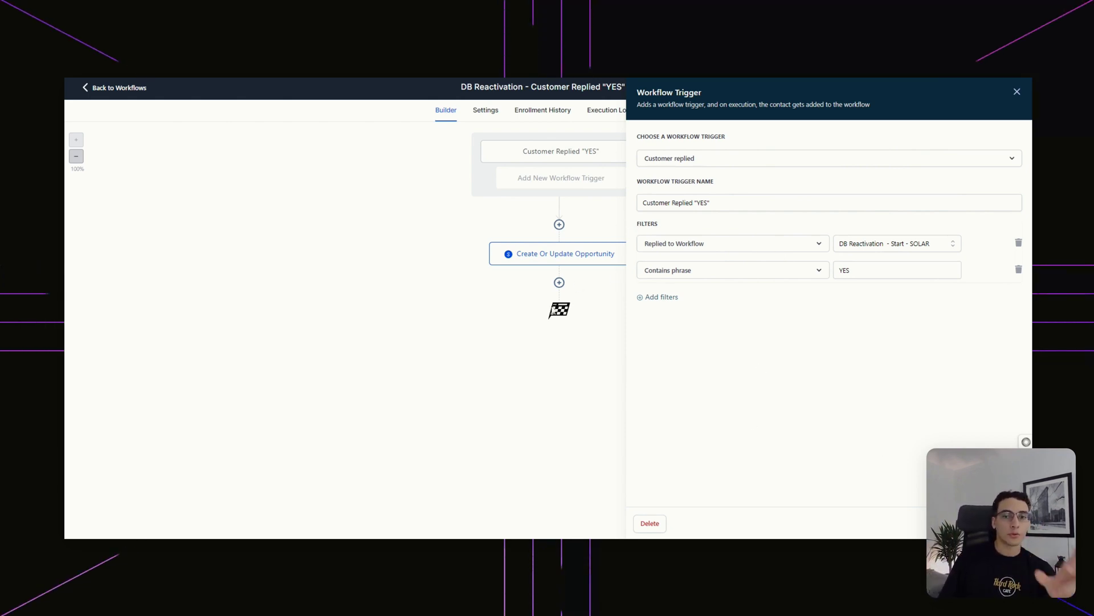
{"action": "key", "text": "Escape"}
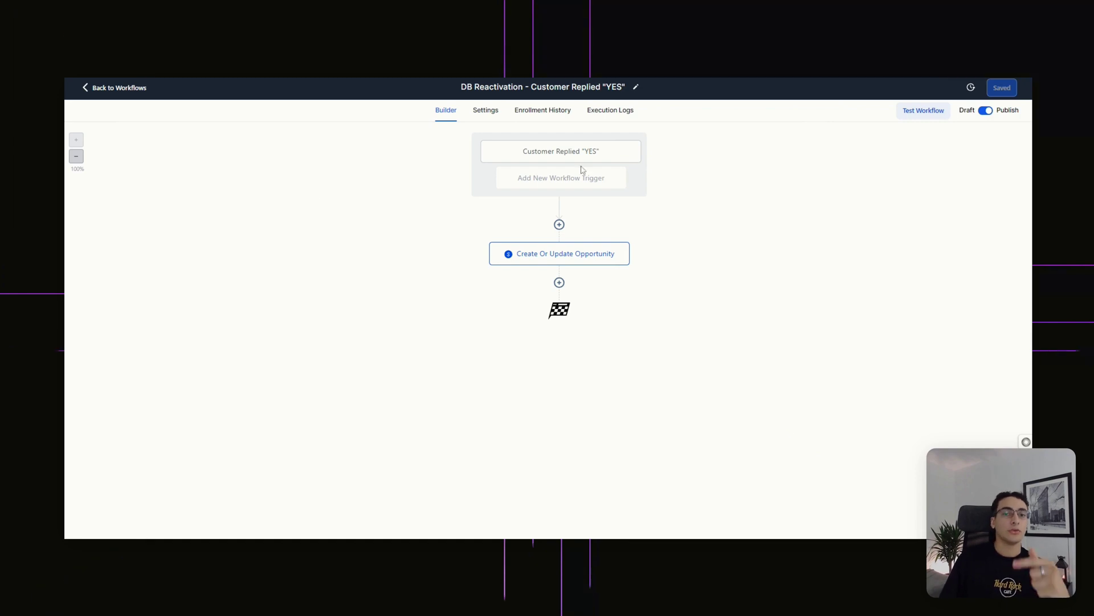
{"action": "left_click", "coordinate": [125, 89]}
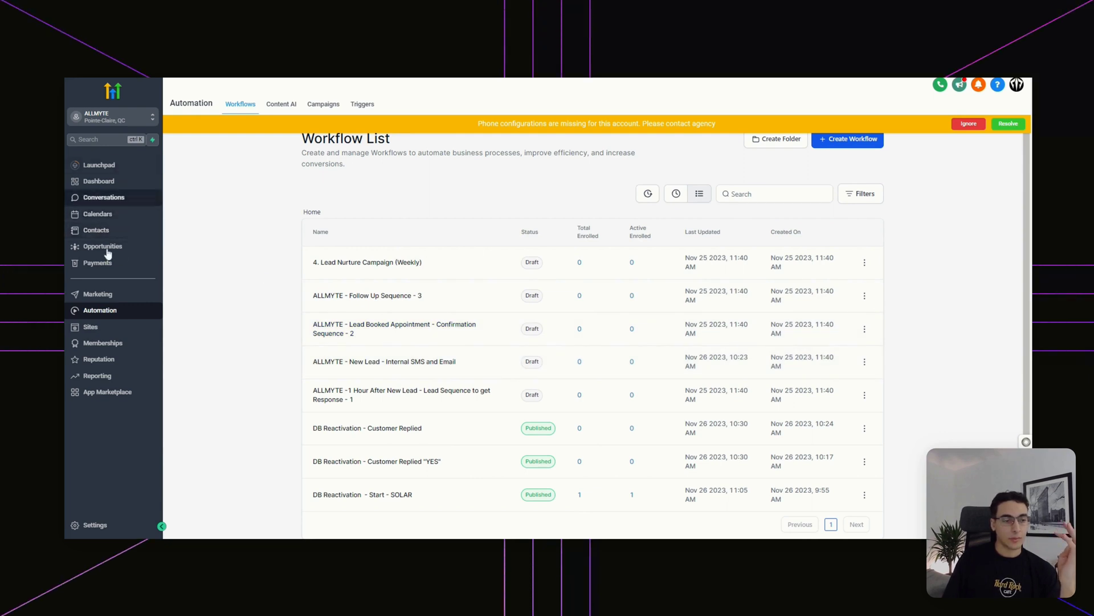
{"action": "left_click", "coordinate": [137, 246]}
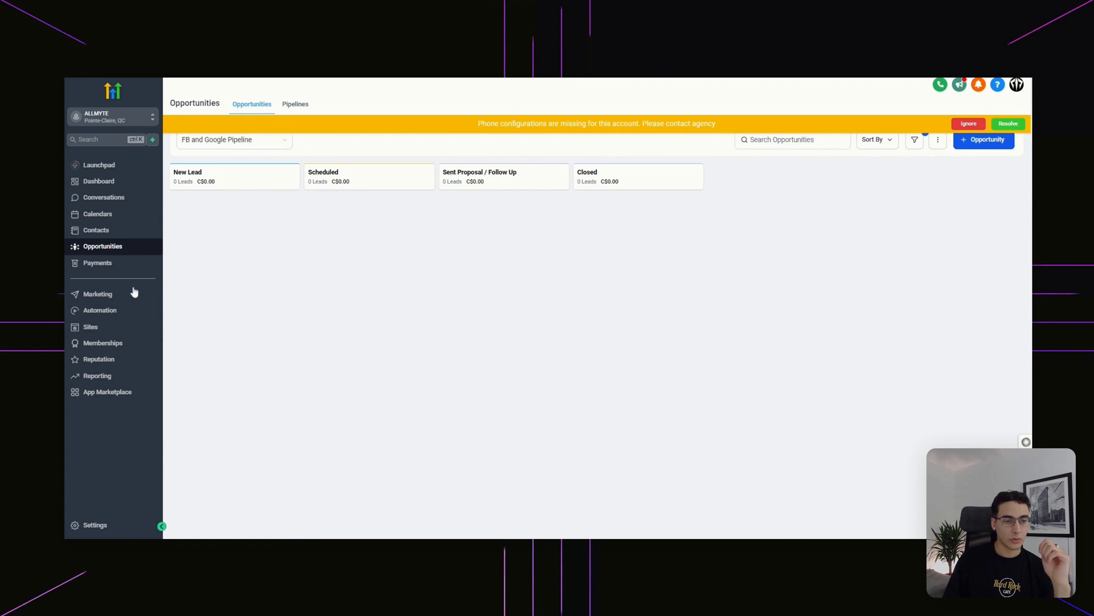
{"action": "left_click", "coordinate": [107, 311]}
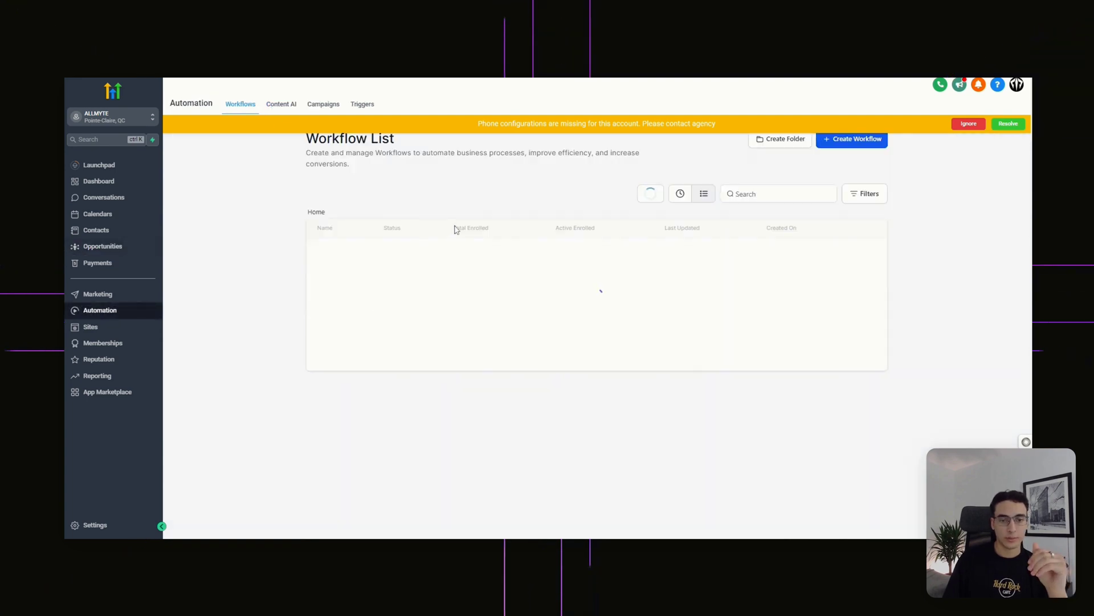
{"action": "left_click", "coordinate": [368, 364]}
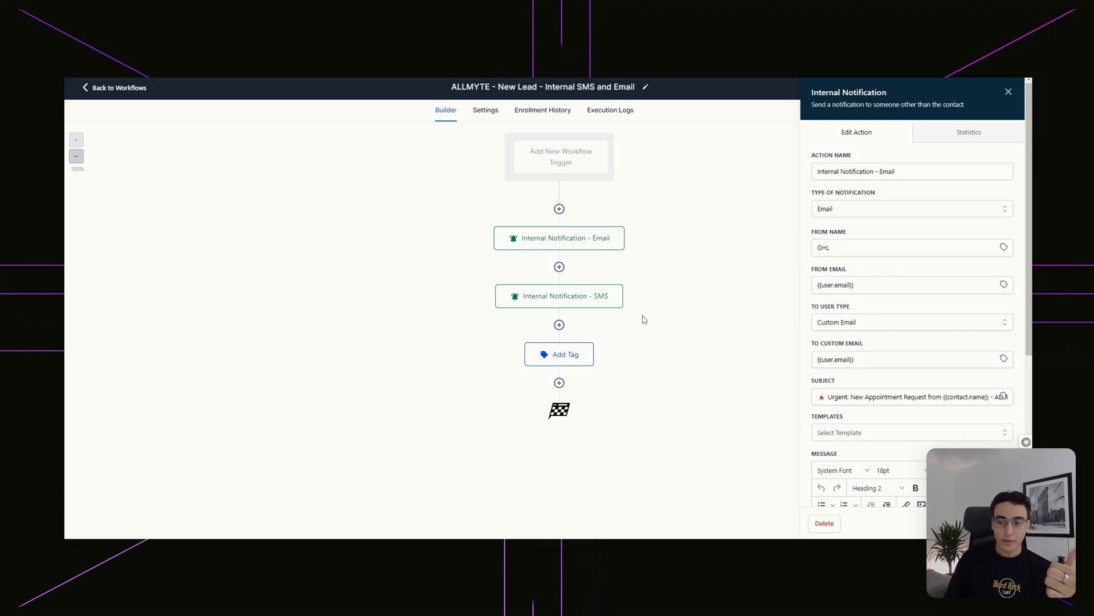
{"action": "left_click", "coordinate": [617, 292]}
{"action": "left_click", "coordinate": [572, 362]}
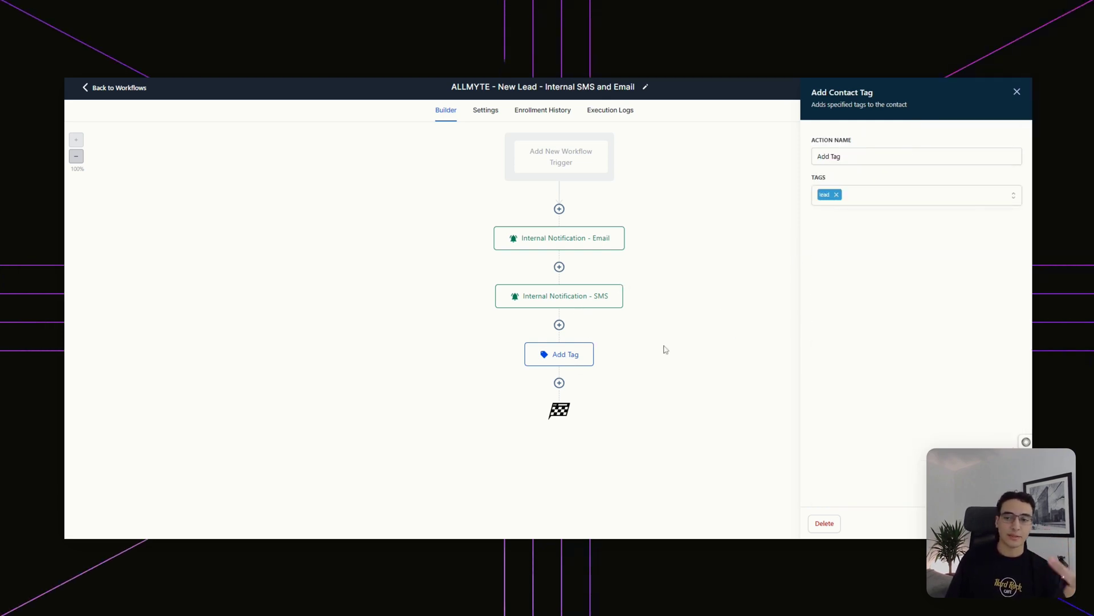
{"action": "left_click", "coordinate": [1017, 91]}
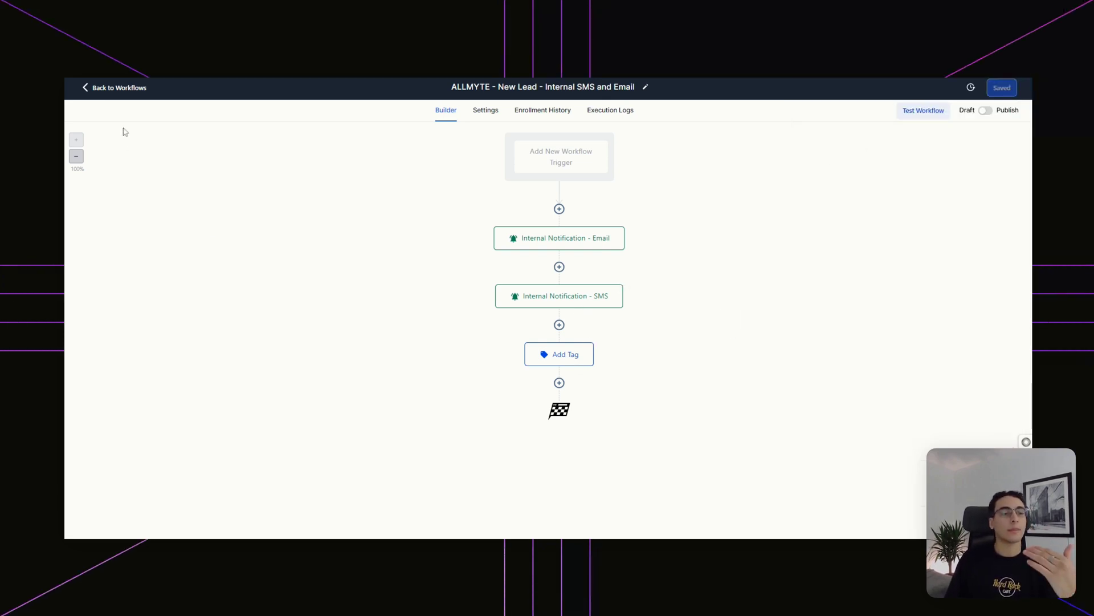
{"action": "left_click", "coordinate": [122, 87]}
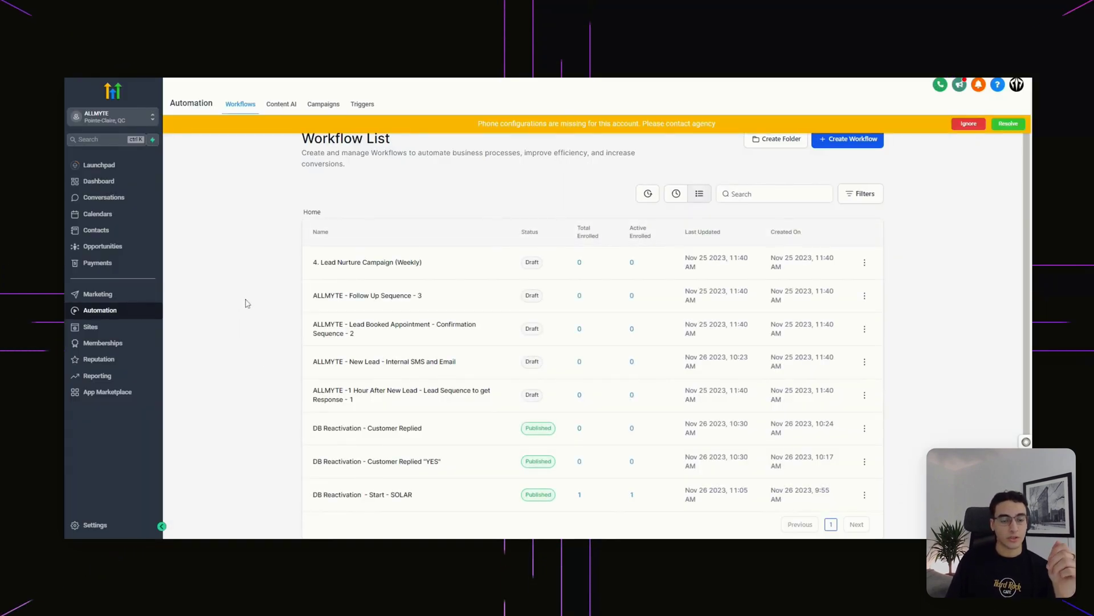
{"action": "left_click", "coordinate": [367, 427]}
{"action": "left_click", "coordinate": [599, 149]}
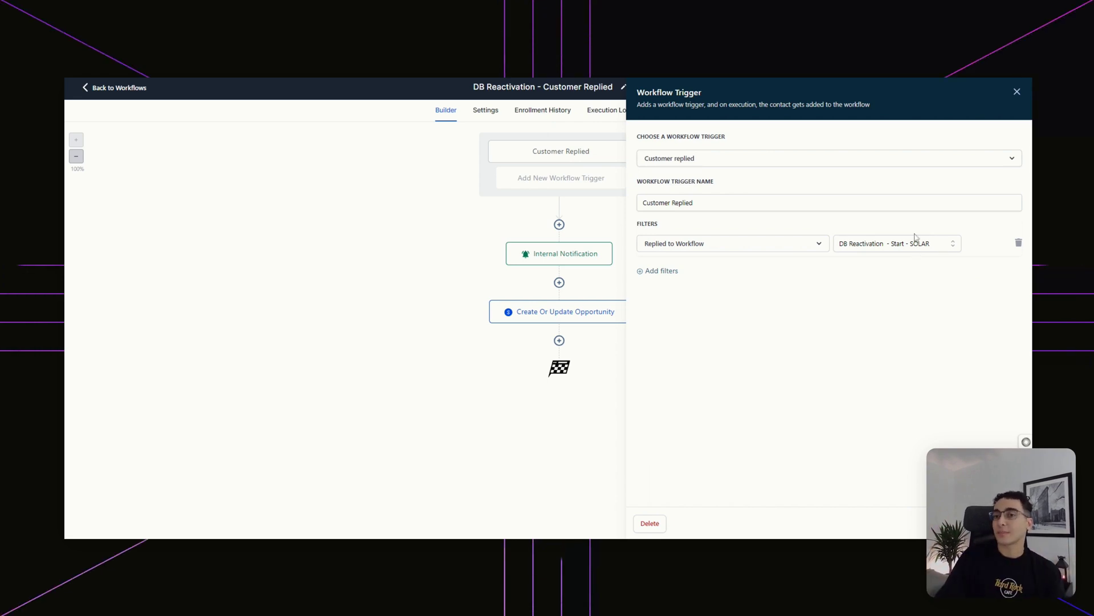
{"action": "left_click", "coordinate": [576, 258]}
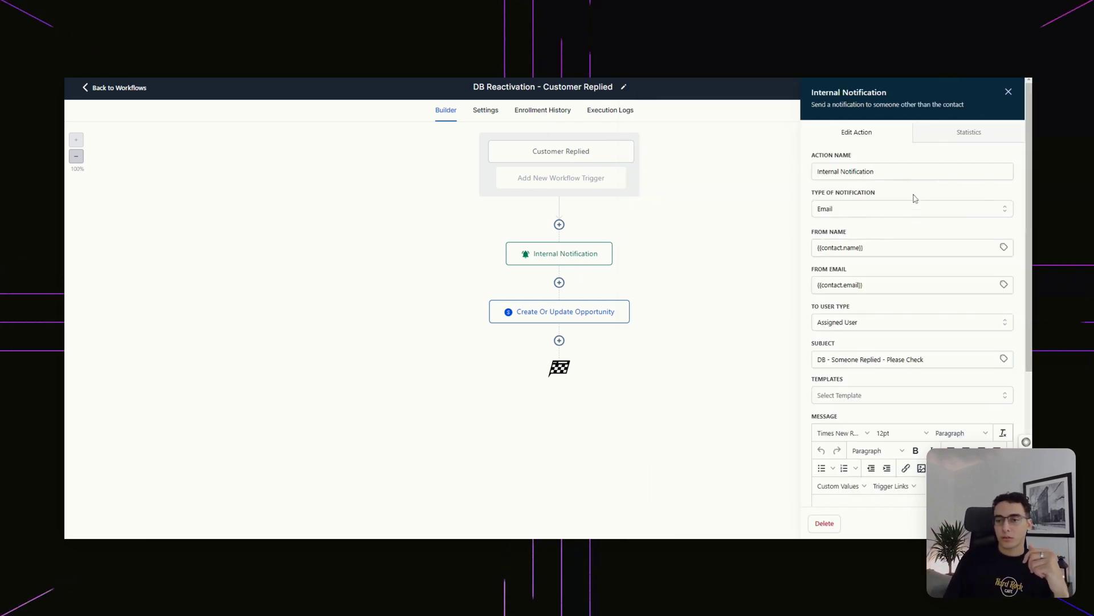
{"action": "scroll", "coordinate": [908, 306], "scroll_direction": "down", "scroll_amount": 4}
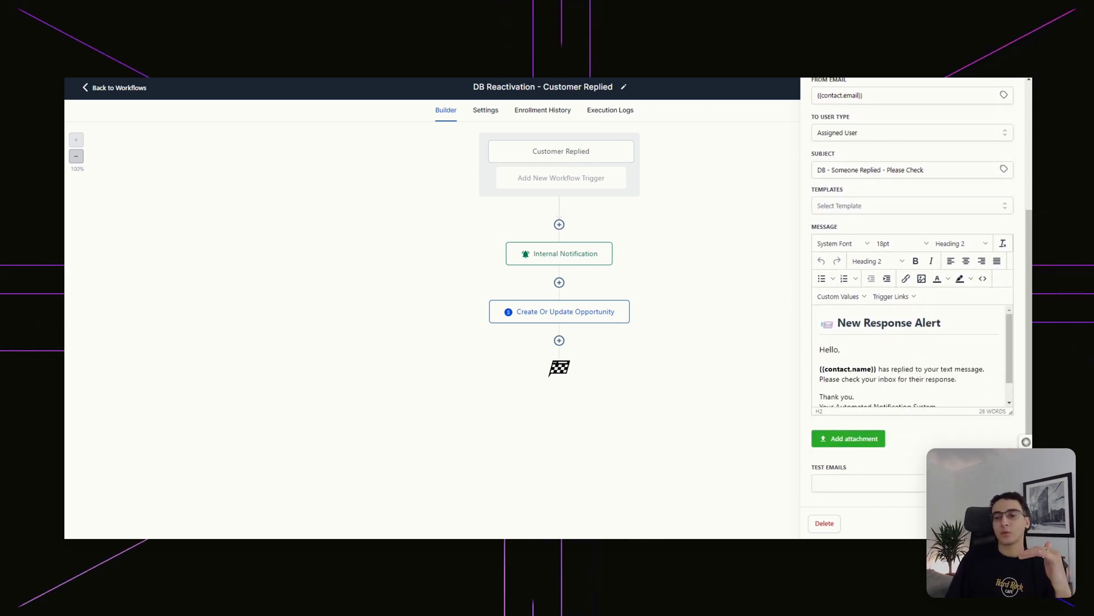
{"action": "key", "text": "shift+End"}
{"action": "key", "text": "shift+Home"}
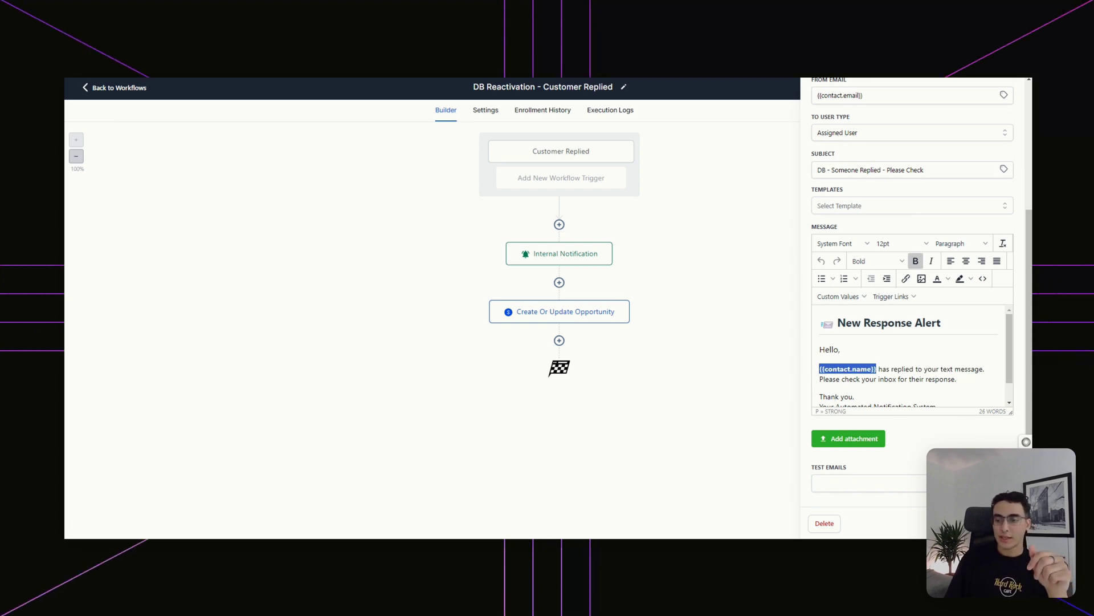
{"action": "left_click_drag", "start_coordinate": [916, 369], "coordinate": [983, 368]}
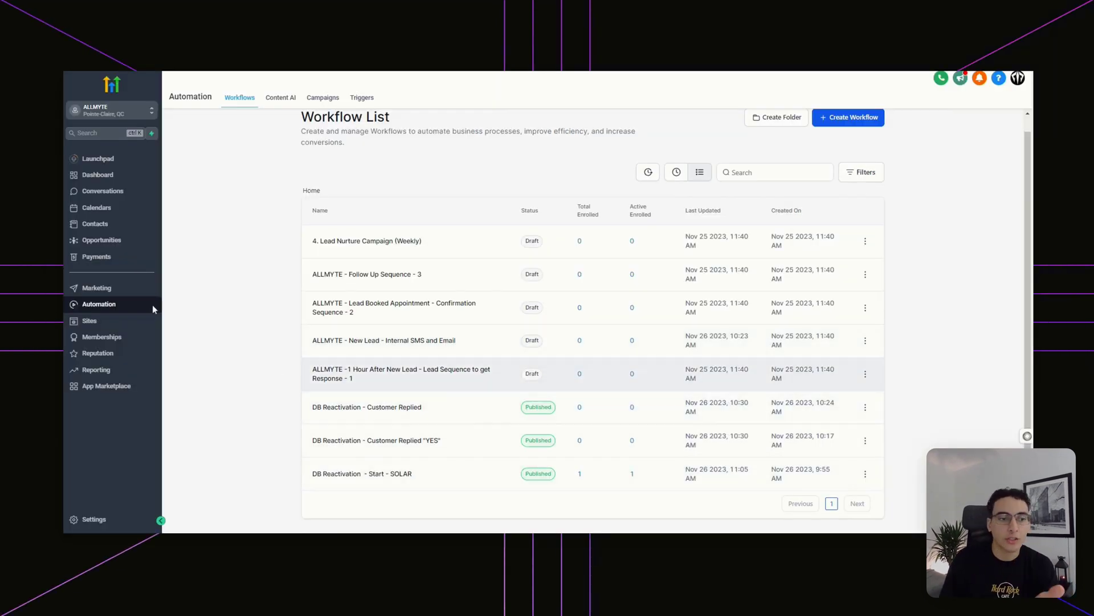
- In the contacts list, select every contact except the bottom two rows
{"action": "left_click", "coordinate": [97, 225]}
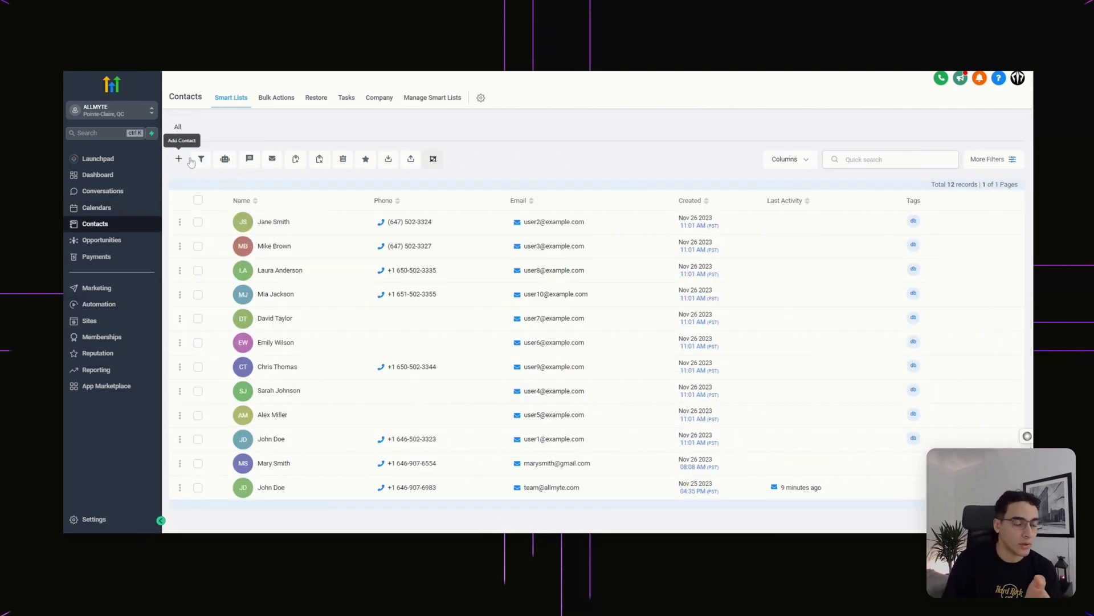
{"action": "left_click", "coordinate": [197, 202]}
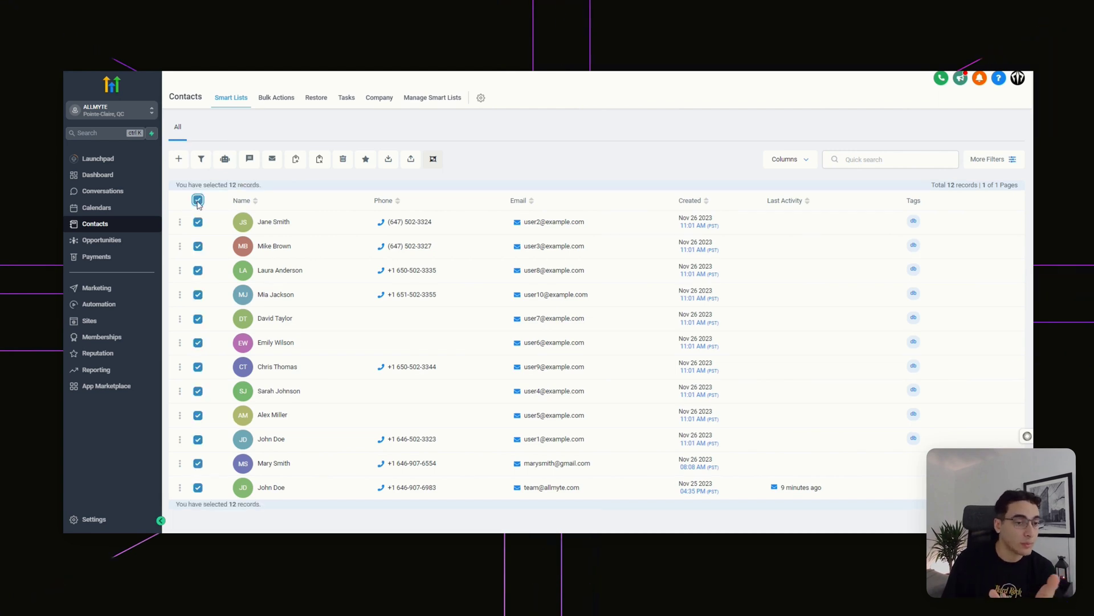
{"action": "left_click", "coordinate": [197, 463]}
{"action": "left_click", "coordinate": [198, 487]}
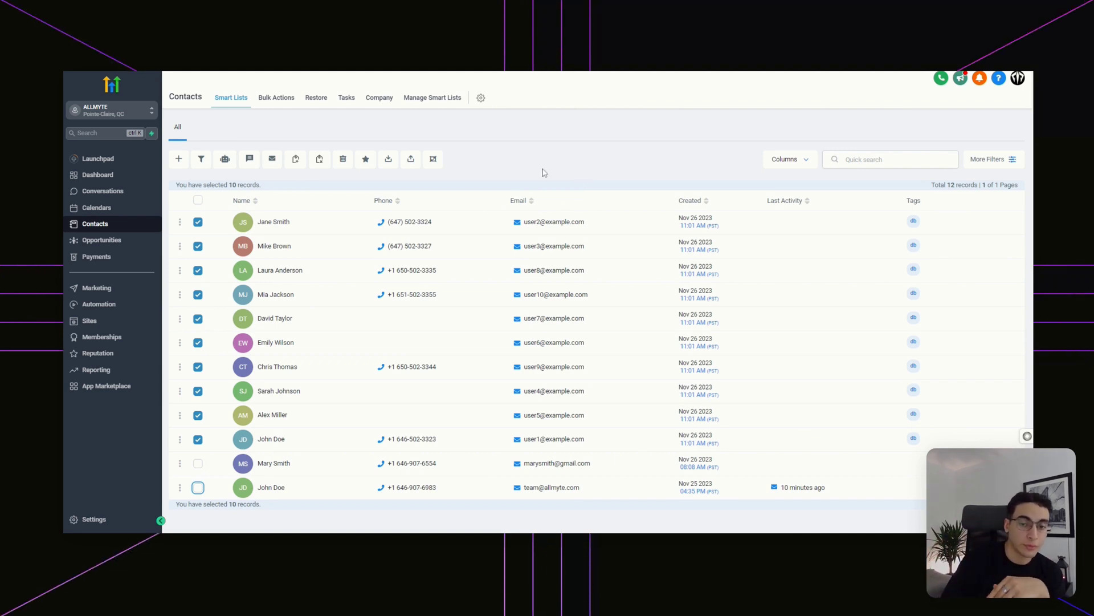
- Search contacts for 'db', clear the search, reselect, and start Add to Campaign / Workflow
{"action": "left_click", "coordinate": [889, 160]}
{"action": "type", "text": "db"}
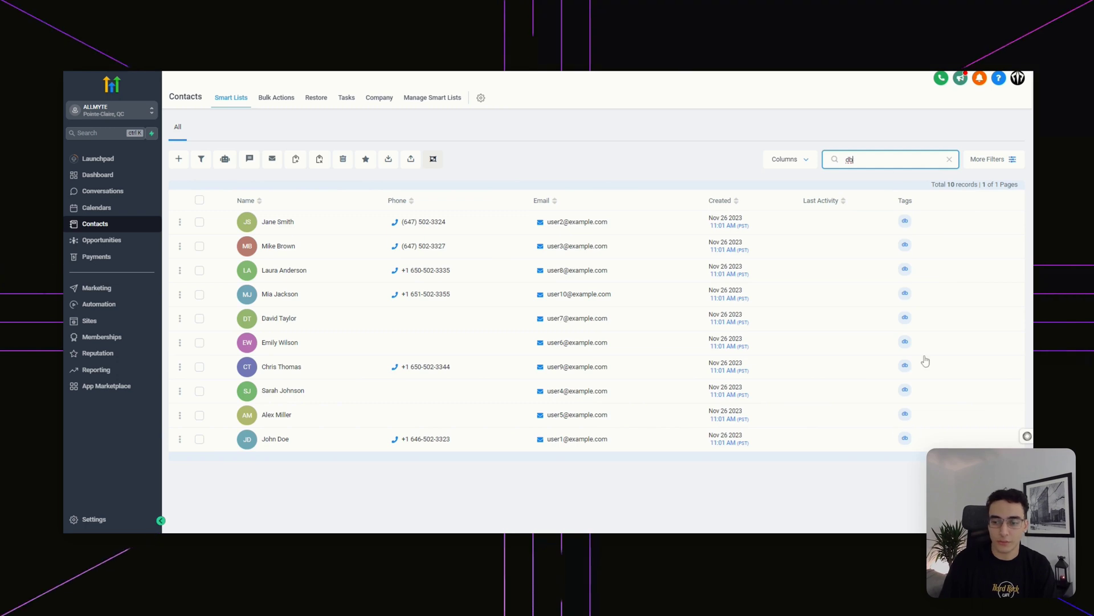
{"action": "left_click", "coordinate": [949, 159]}
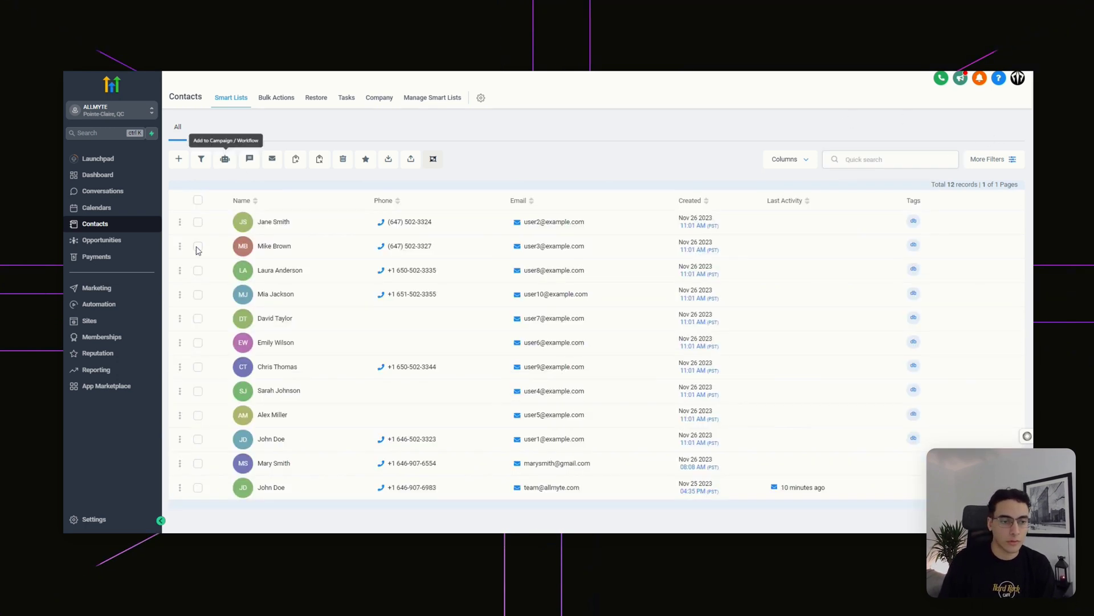
{"action": "left_click", "coordinate": [197, 200]}
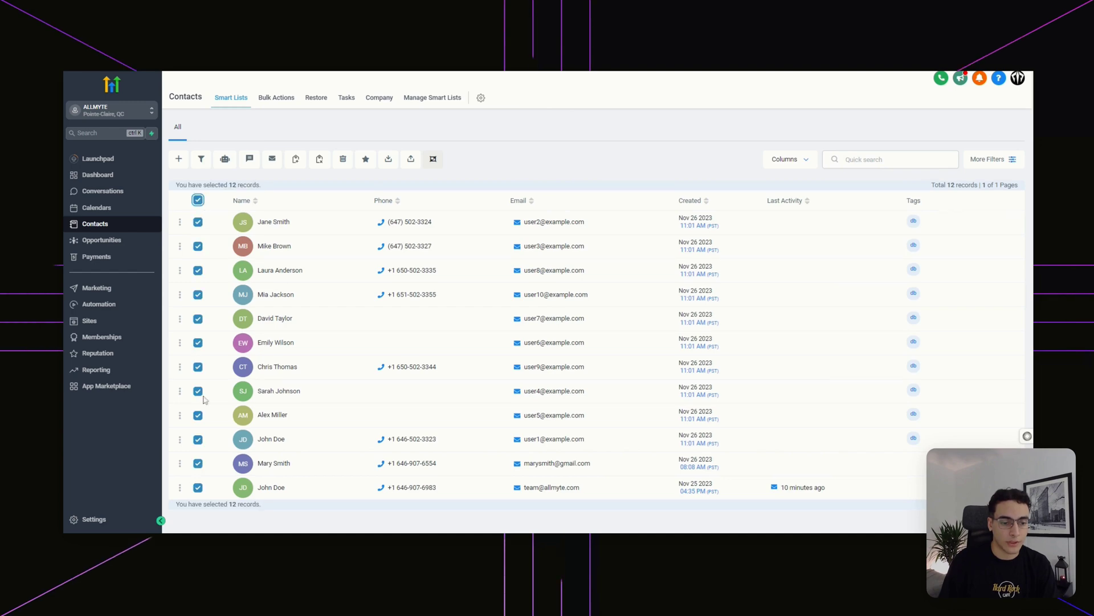
{"action": "left_click", "coordinate": [226, 161]}
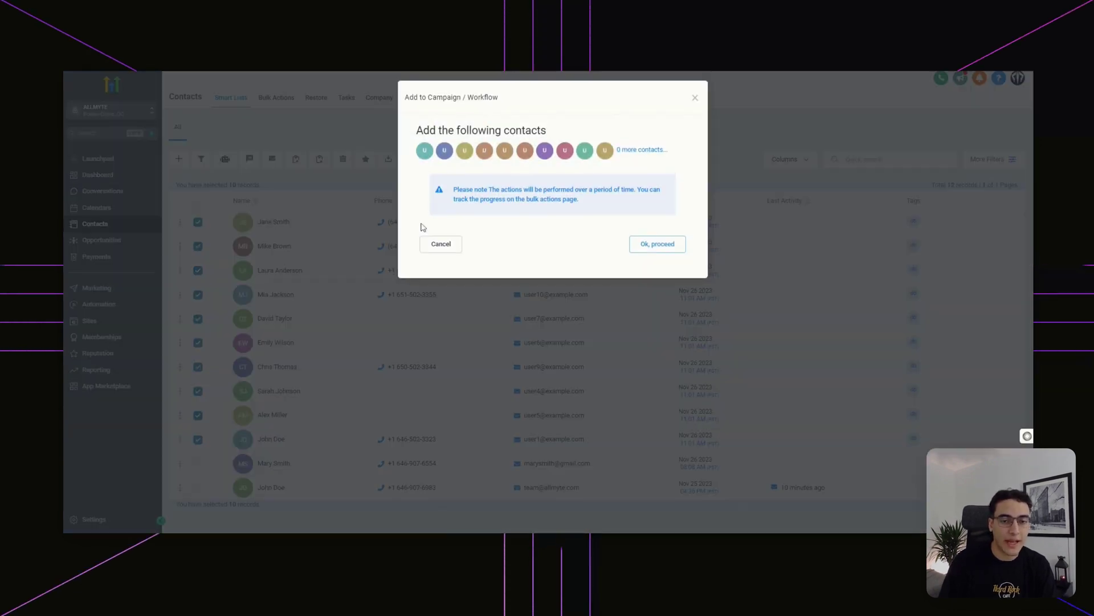
- Proceed with the ten contacts, choose Workflow - DB Reactivation - Start - SOLAR, and select drip mode
{"action": "left_click", "coordinate": [658, 244]}
{"action": "left_click", "coordinate": [661, 193]}
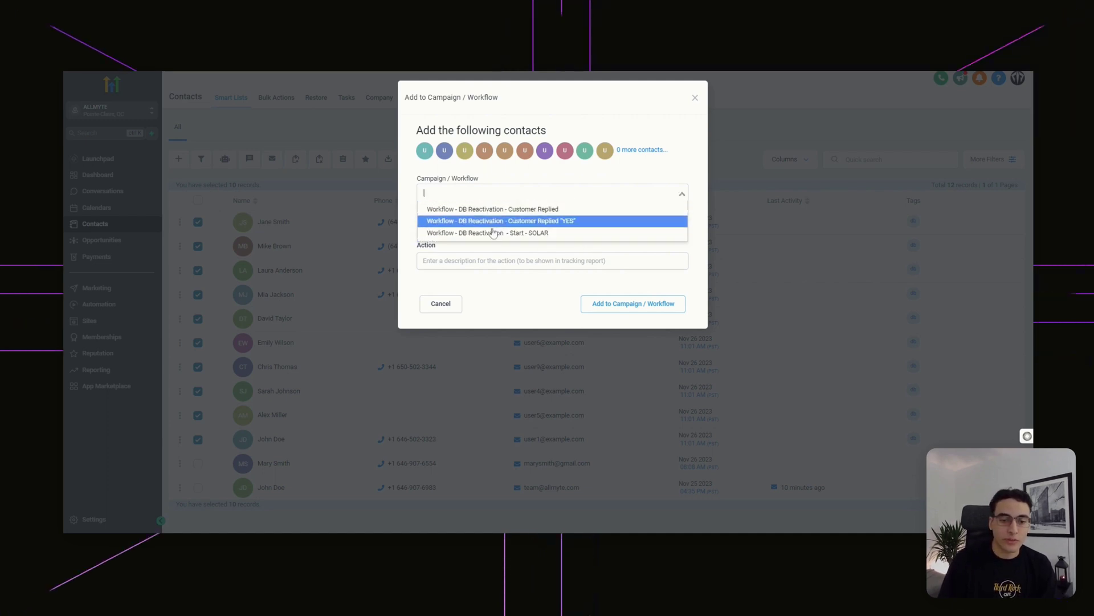
{"action": "left_click", "coordinate": [513, 234]}
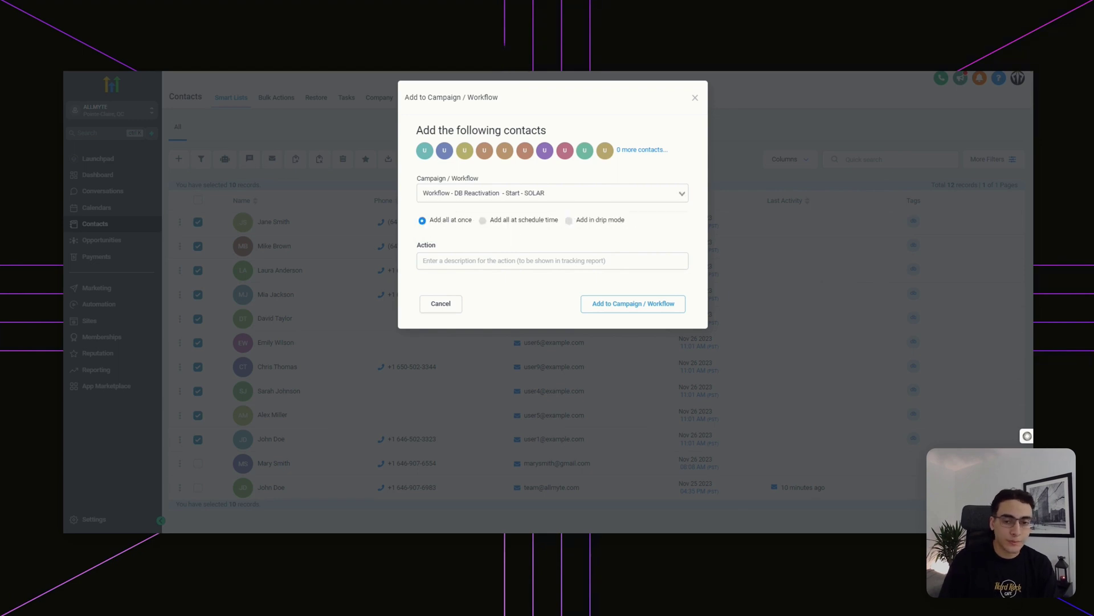
{"action": "left_click", "coordinate": [577, 219]}
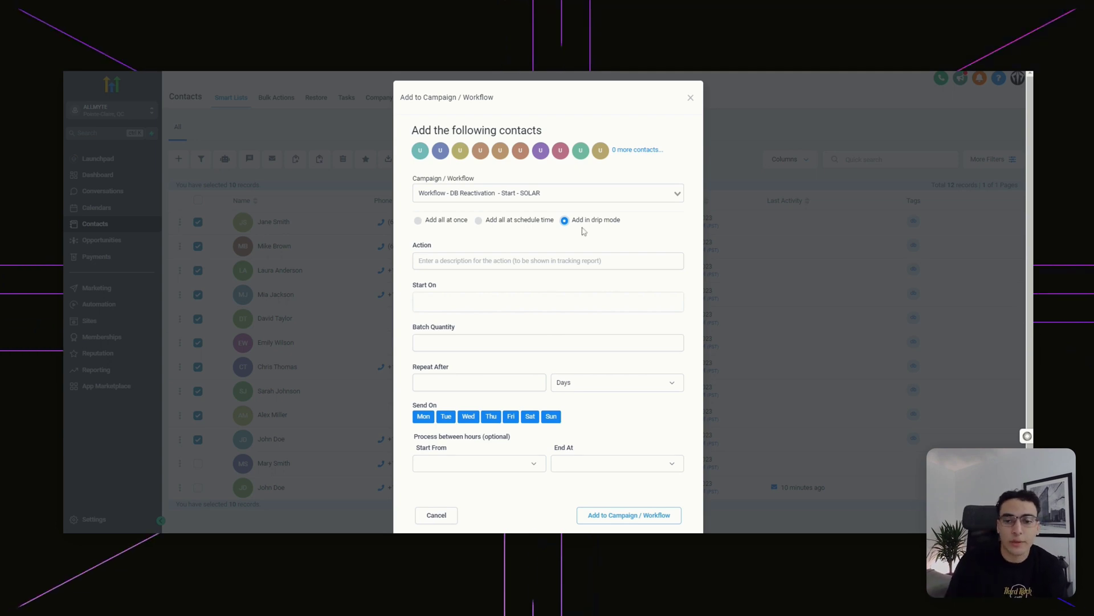
- Name the action 'DBR Solar' and set the start to Nov 27, 2023 2:16 PM
{"action": "left_click", "coordinate": [632, 261]}
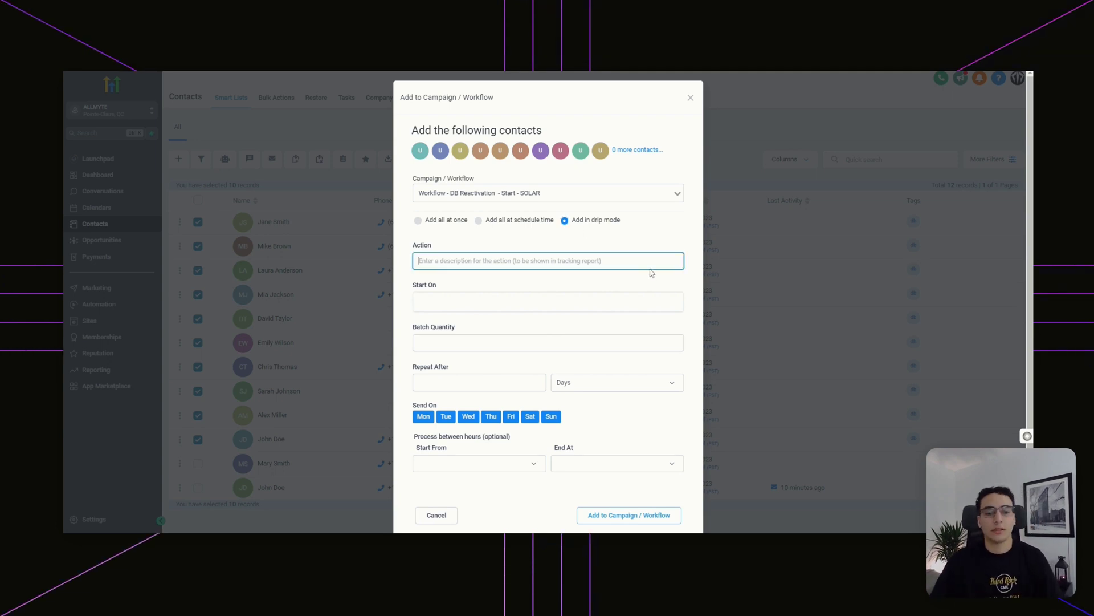
{"action": "type", "text": "DBR Solar"}
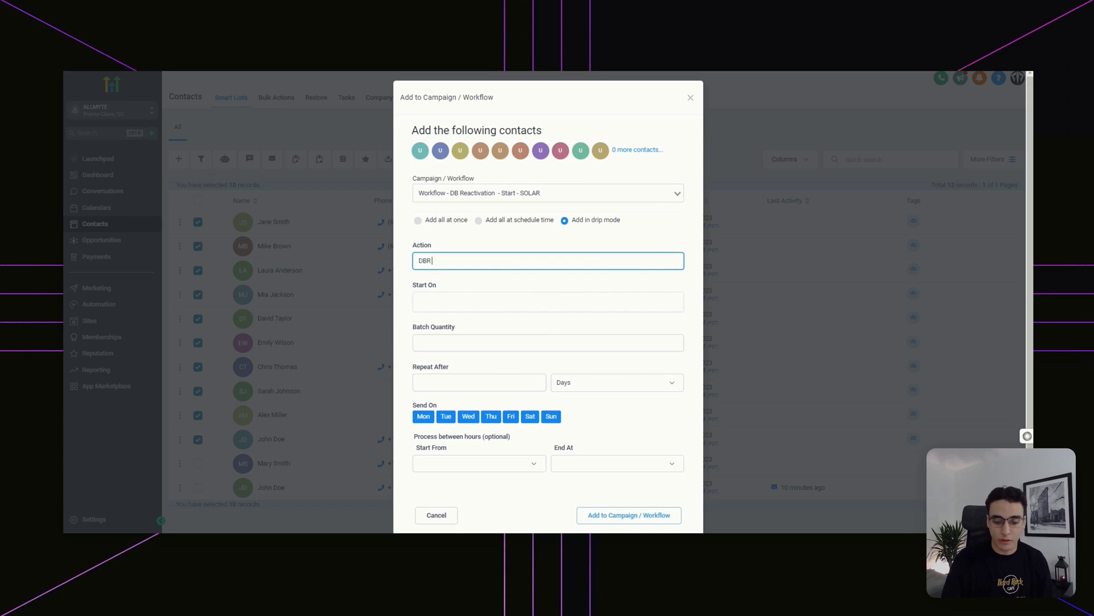
{"action": "left_click", "coordinate": [570, 302]}
{"action": "left_click", "coordinate": [440, 465]}
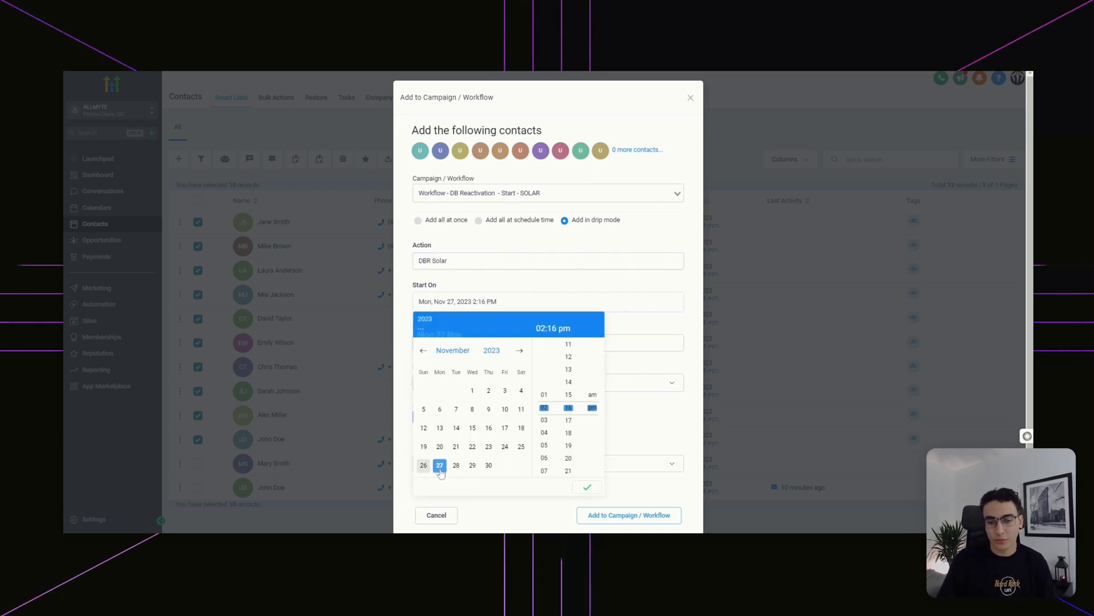
{"action": "left_click", "coordinate": [547, 343]}
- Repeat batches of 100 every 2 days, exclude Saturday and Sunday, and submit the enrollment
{"action": "left_click", "coordinate": [478, 382]}
{"action": "type", "text": "2"}
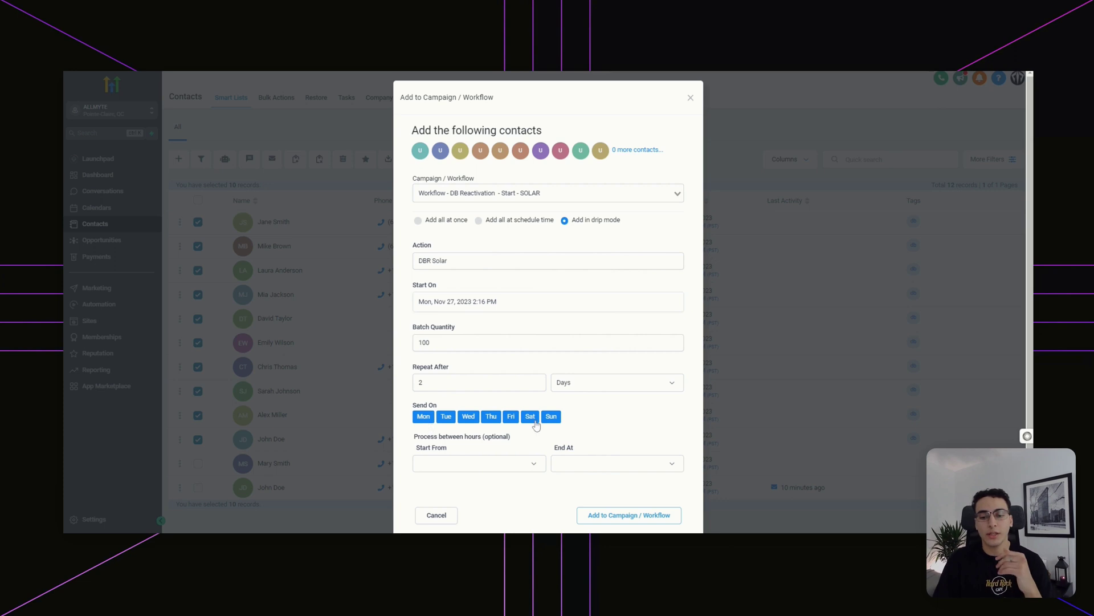
{"action": "left_click", "coordinate": [532, 416]}
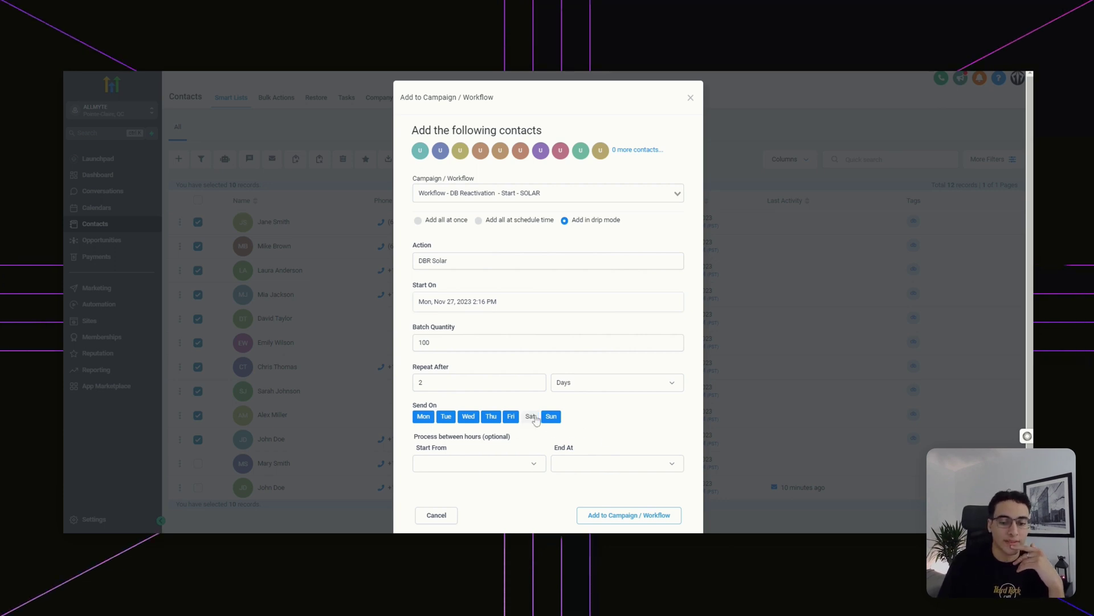
{"action": "left_click", "coordinate": [551, 417]}
{"action": "left_click", "coordinate": [502, 463]}
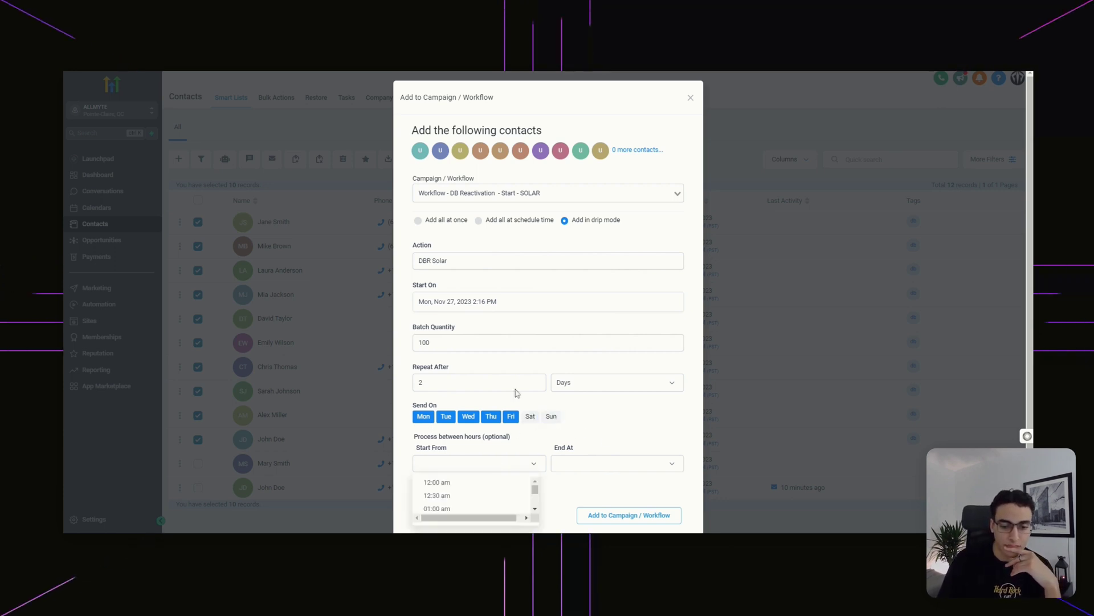
{"action": "scroll", "coordinate": [589, 426], "scroll_direction": "down", "scroll_amount": 1}
{"action": "left_click", "coordinate": [504, 447]}
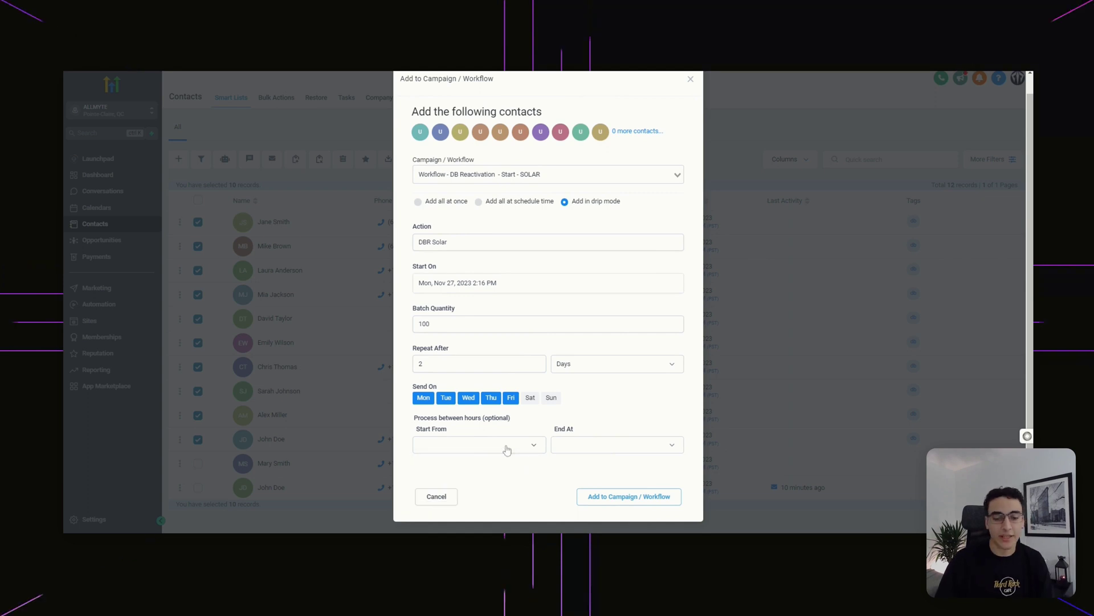
{"action": "left_click", "coordinate": [634, 499]}
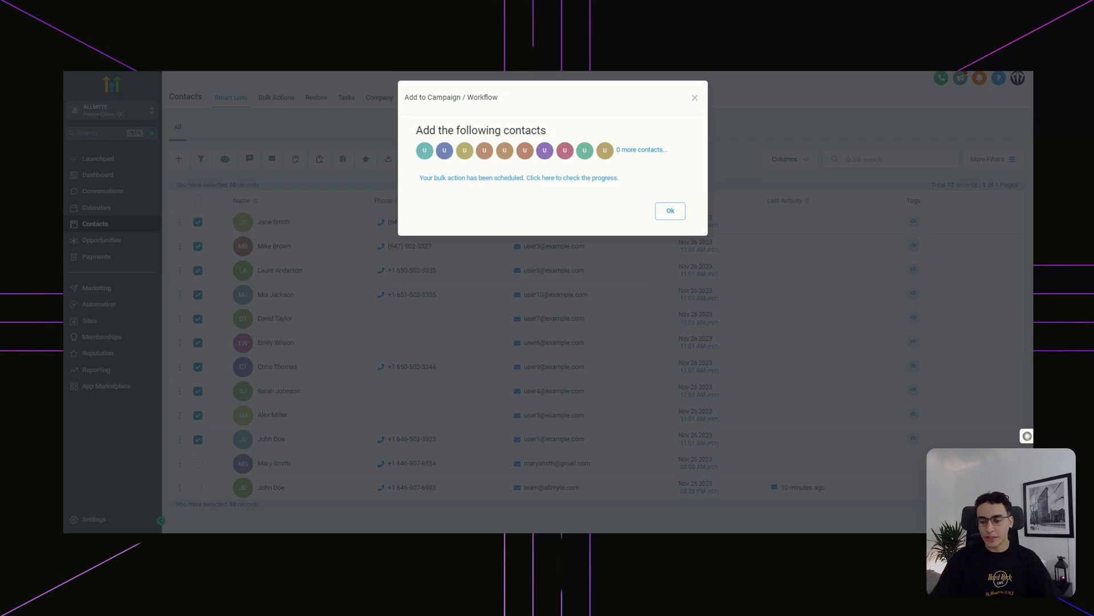
- Dismiss the scheduling confirmation and go through Opportunities to the Automation workflow list
{"action": "left_click", "coordinate": [670, 210]}
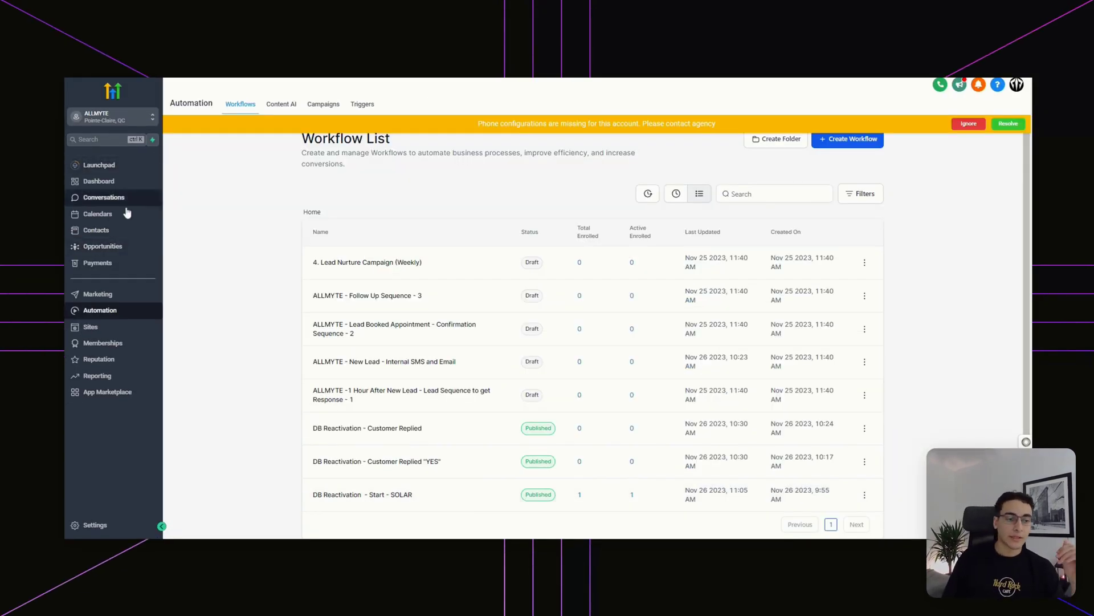
{"action": "left_click", "coordinate": [122, 246]}
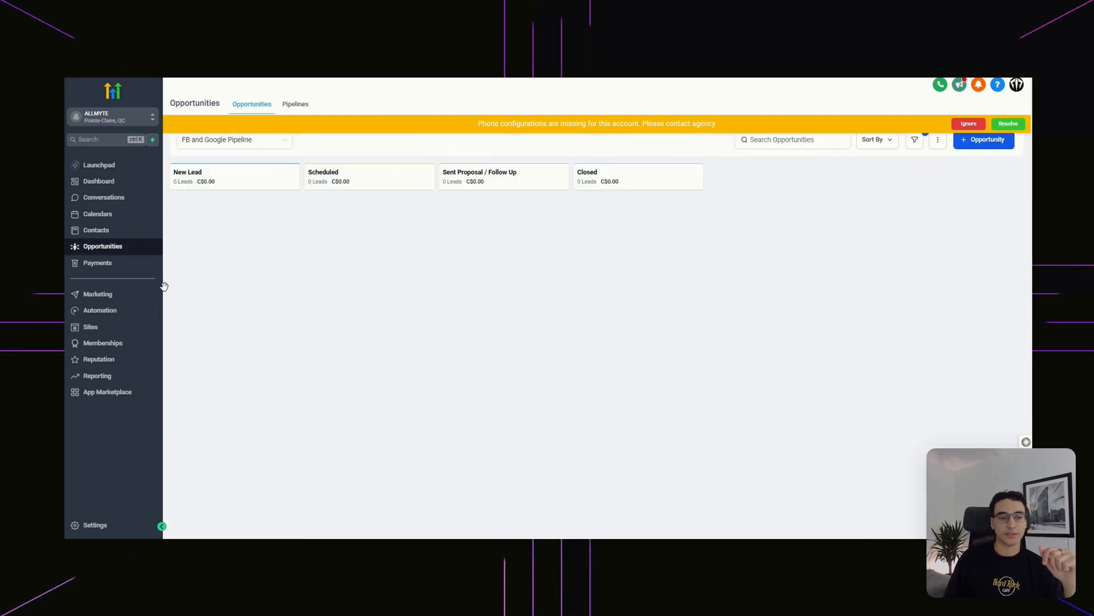
{"action": "left_click", "coordinate": [115, 310]}
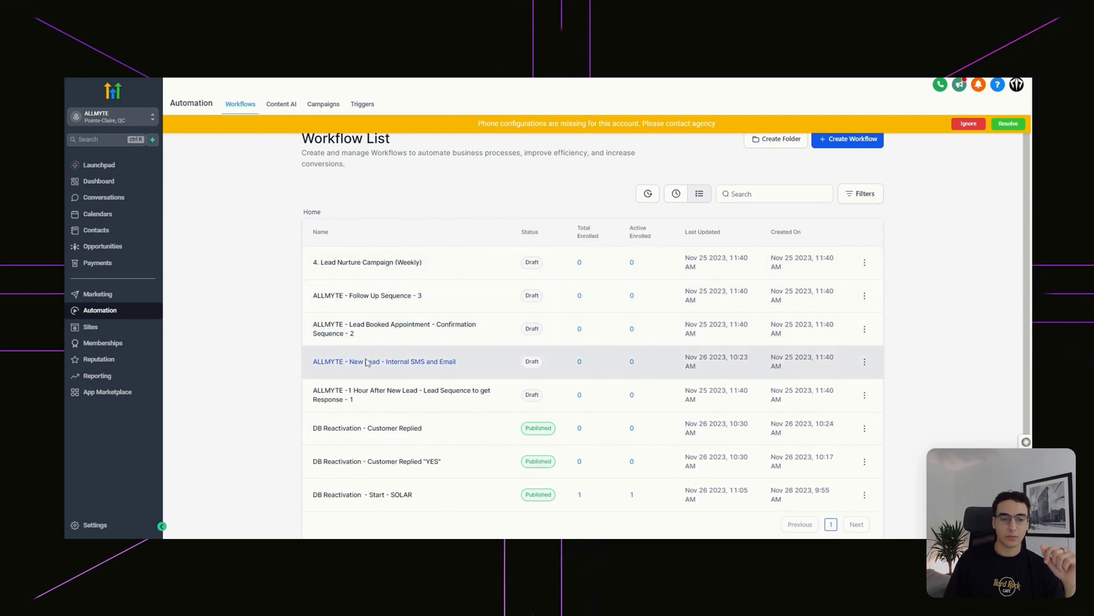
- Inspect the '1 Hour After New Lead' workflow's acknowledgement email and SMS steps
{"action": "left_click", "coordinate": [384, 396]}
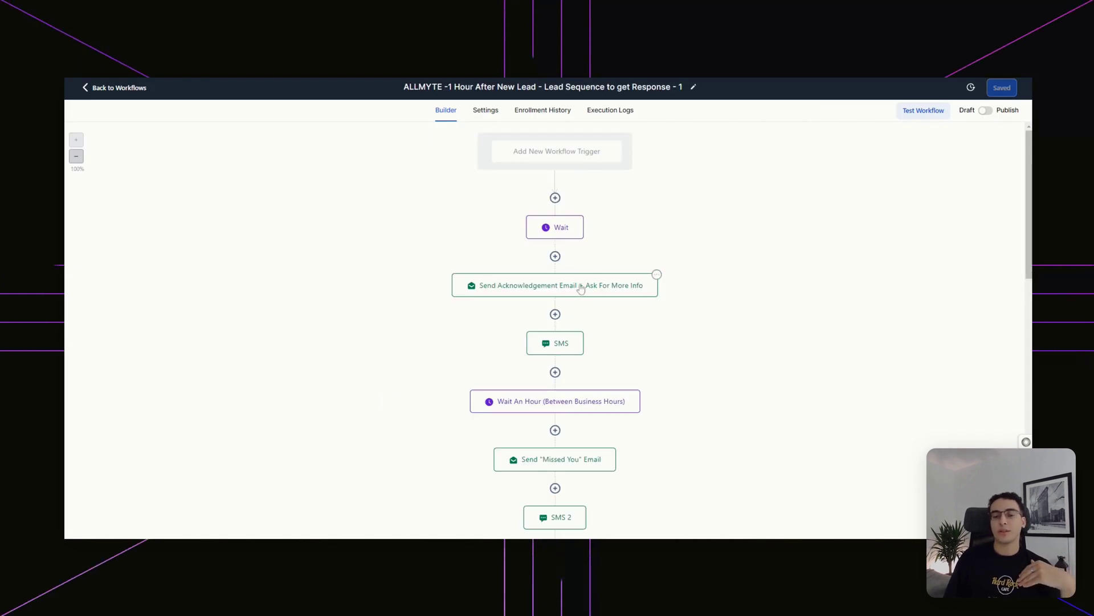
{"action": "left_click", "coordinate": [581, 288]}
{"action": "left_click", "coordinate": [573, 341]}
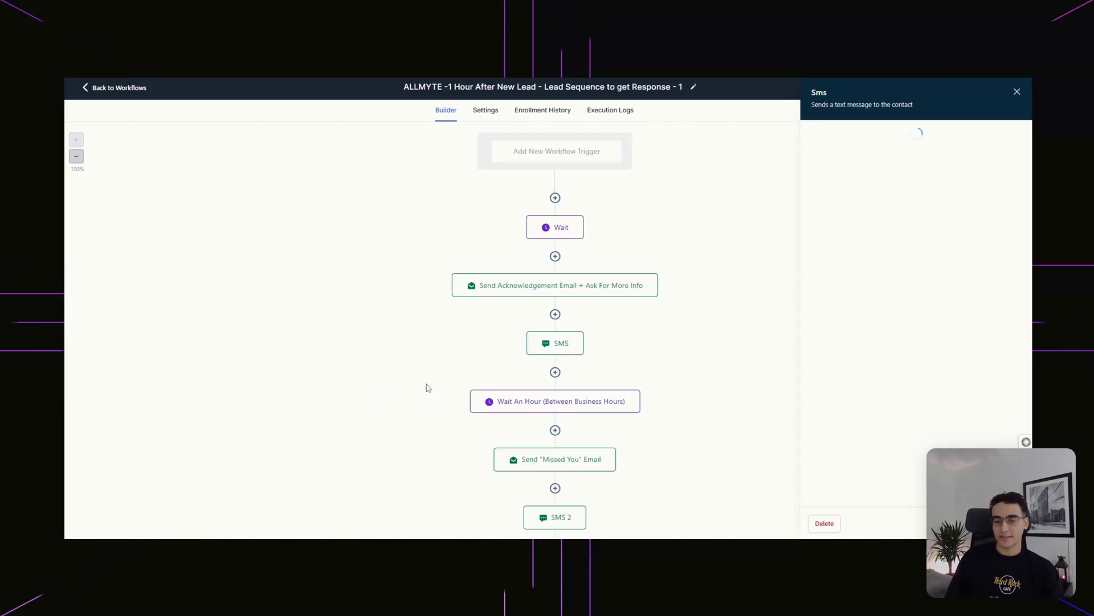
- Inspect Follow Up Sequence - 3's roofing proposal email, then return and ignore the phone warning
{"action": "left_click", "coordinate": [120, 90]}
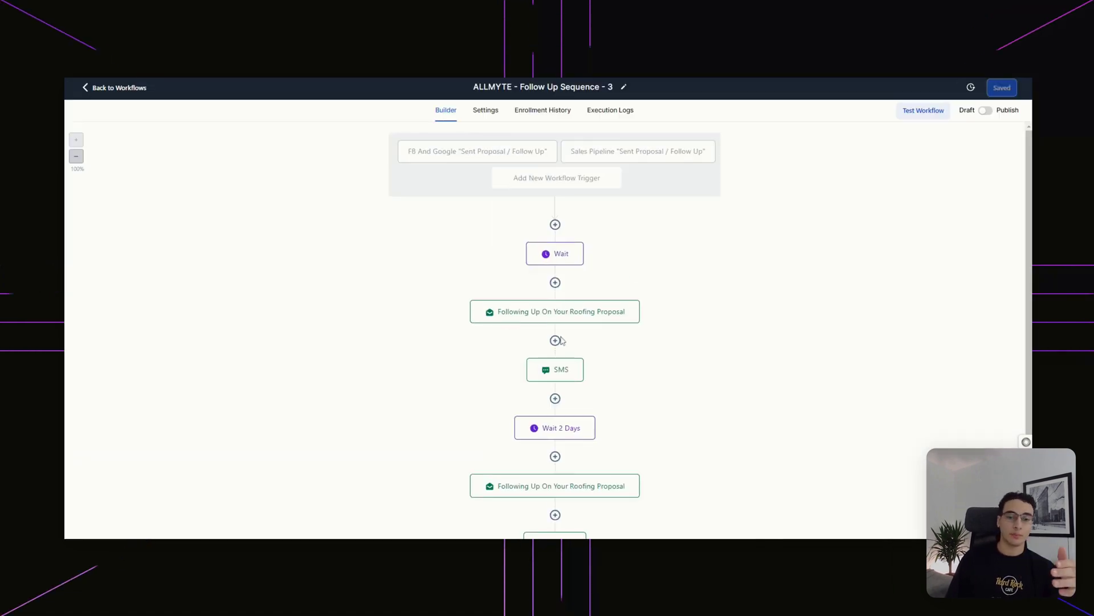
{"action": "left_click", "coordinate": [555, 320]}
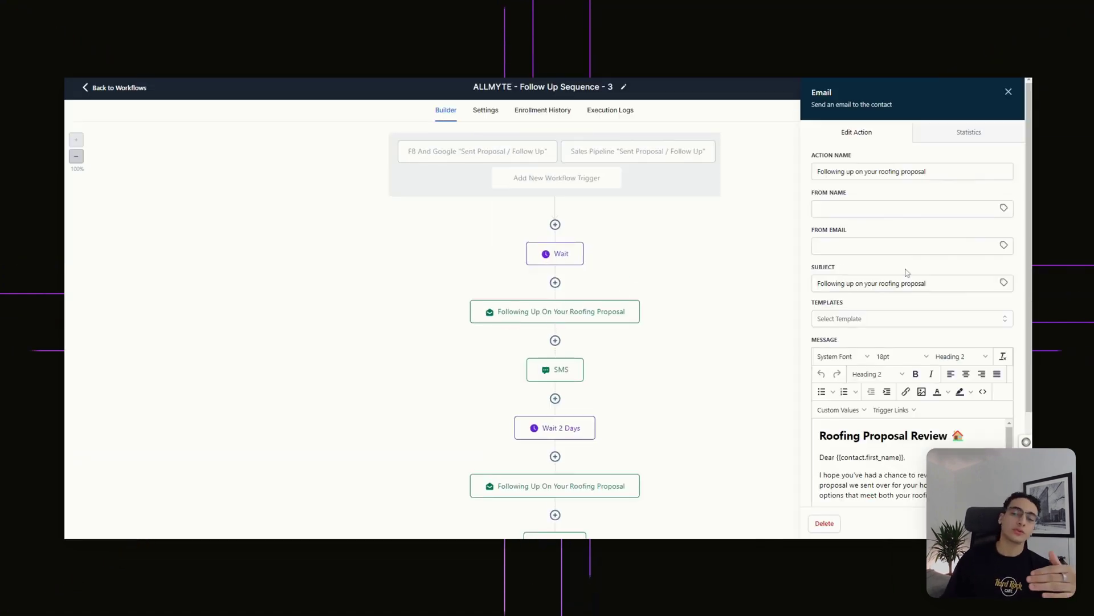
{"action": "scroll", "coordinate": [884, 462], "scroll_direction": "down", "scroll_amount": 5}
{"action": "left_click", "coordinate": [119, 89]}
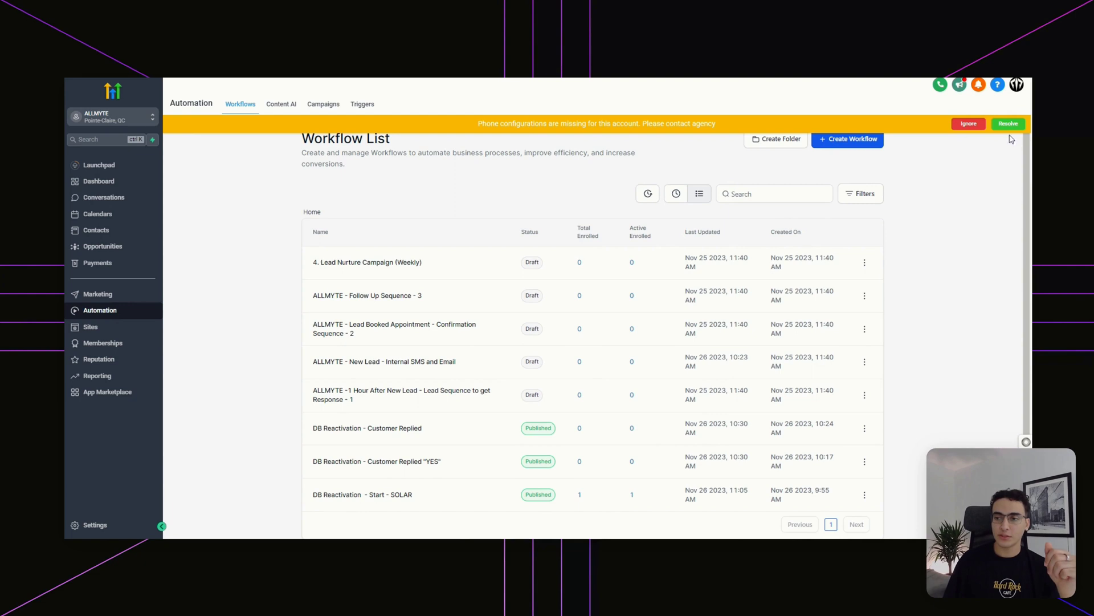
{"action": "left_click", "coordinate": [968, 123]}
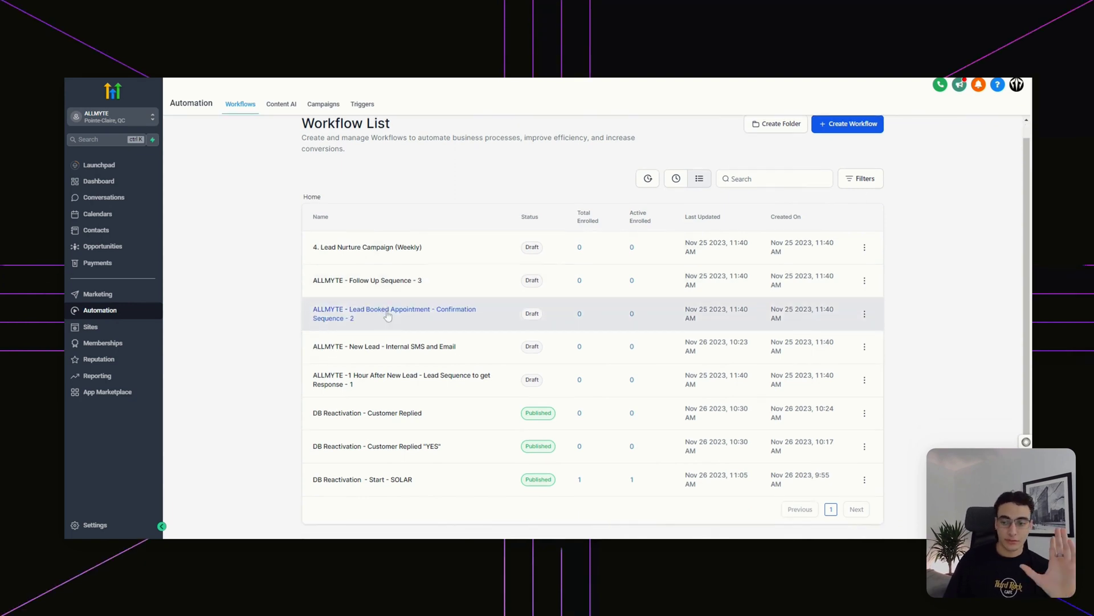